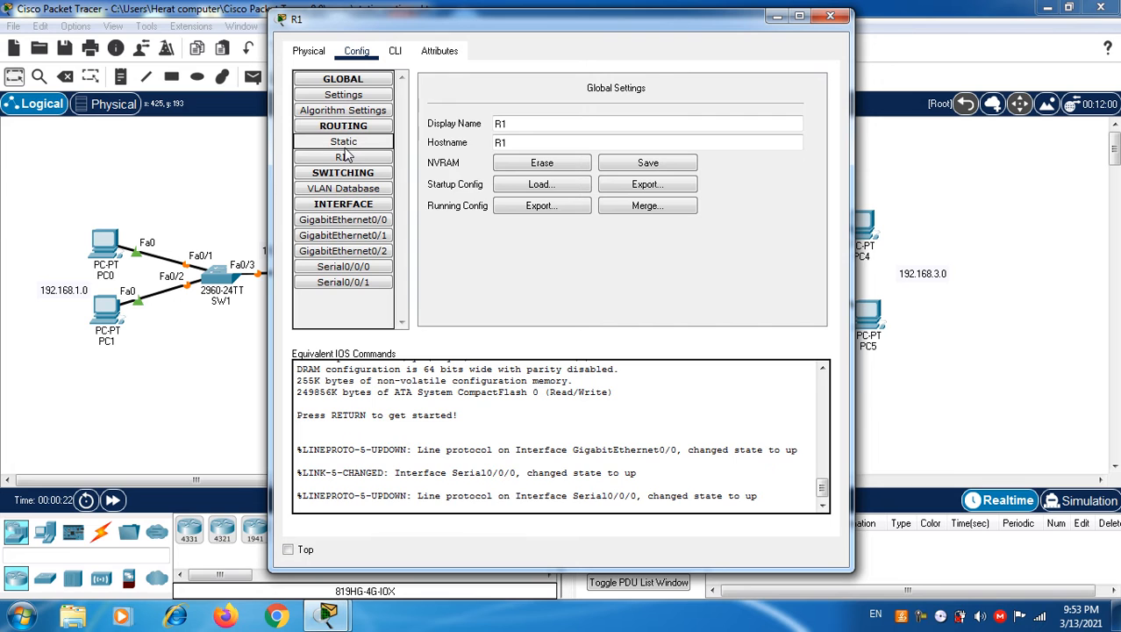
Step: Add a static route on R1 to network 192.168.2.0 with mask 255.255.255.0 and next hop 10.0.0.2
left_click(345, 143)
left_click(517, 109)
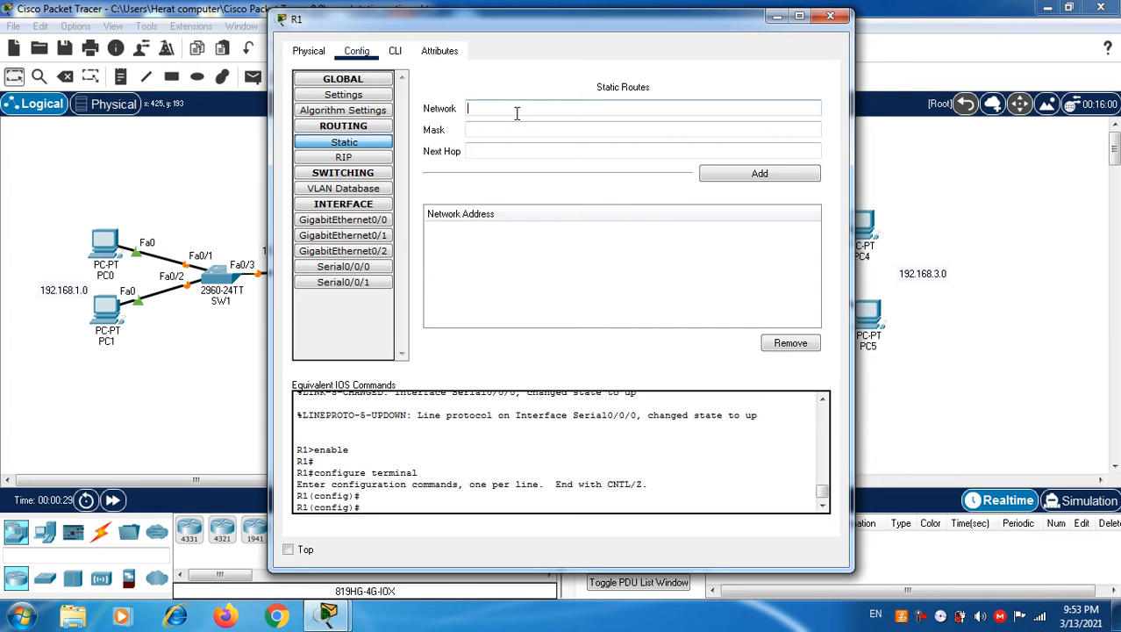
type("192")
type(".168.2.0")
left_click(508, 130)
type("255.255")
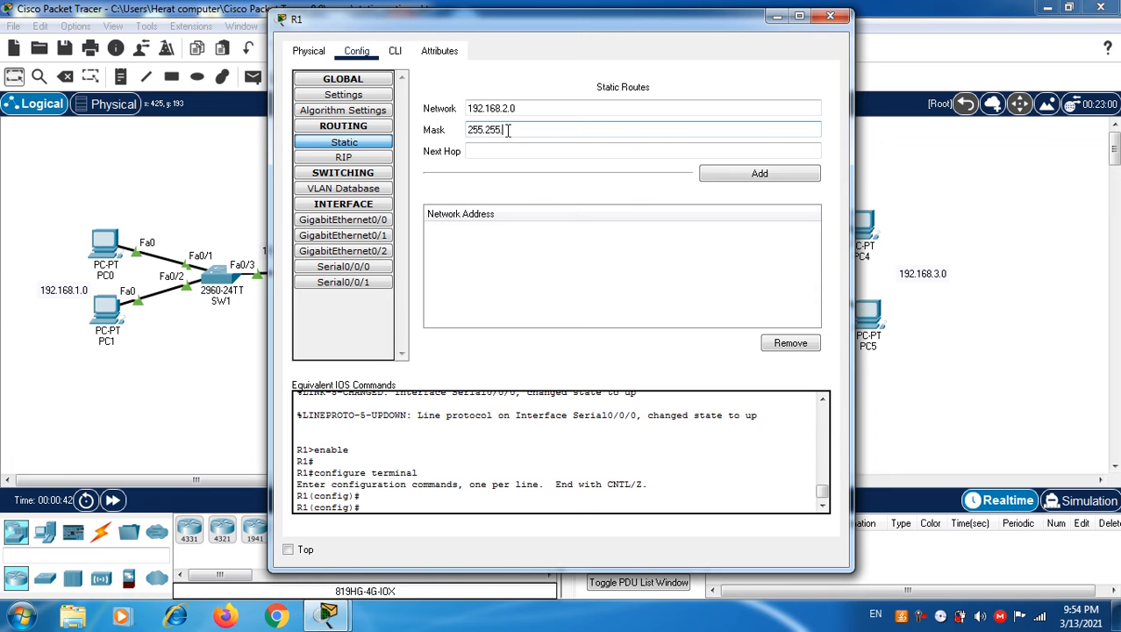
type(".255.0")
left_click(486, 151)
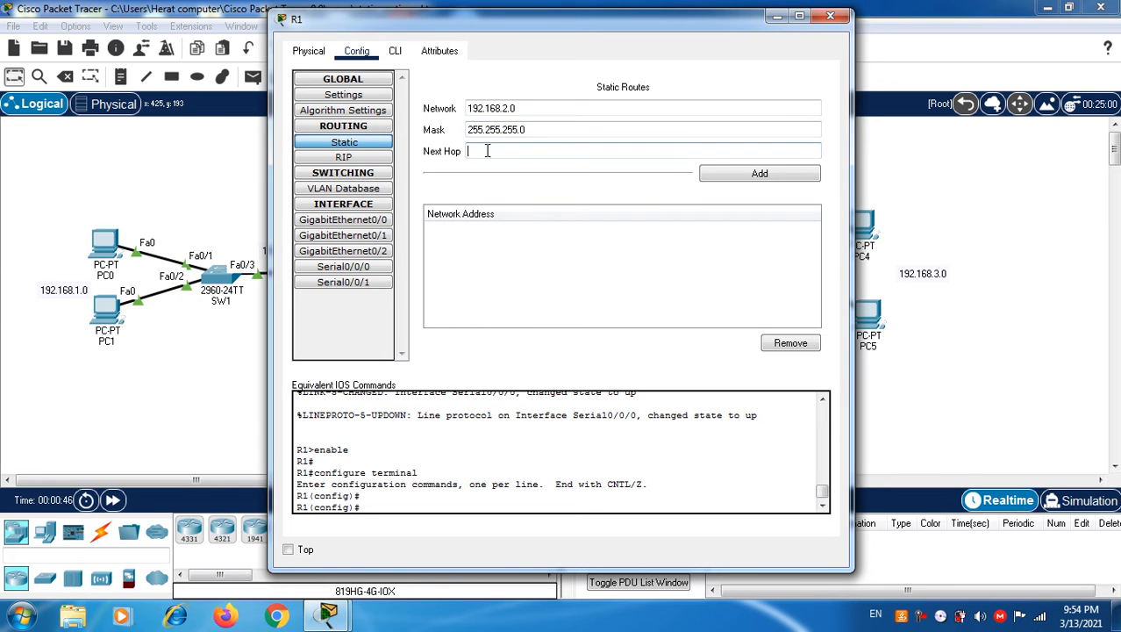
left_click_drag(657, 28, 887, 26)
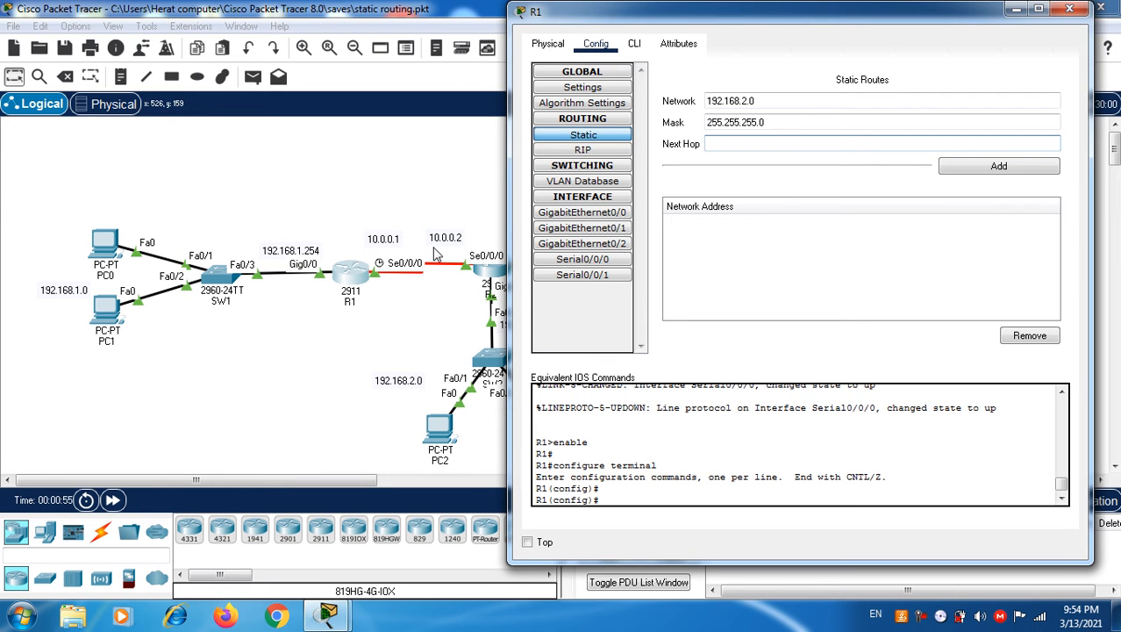
left_click(725, 142)
type("10.0.0.2")
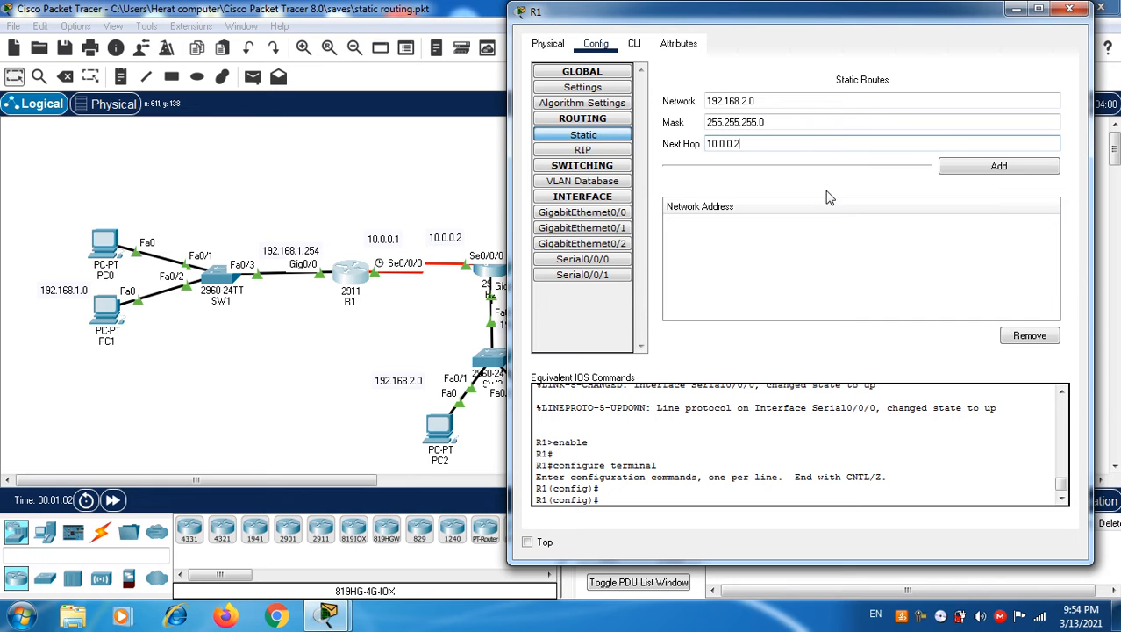
left_click(972, 176)
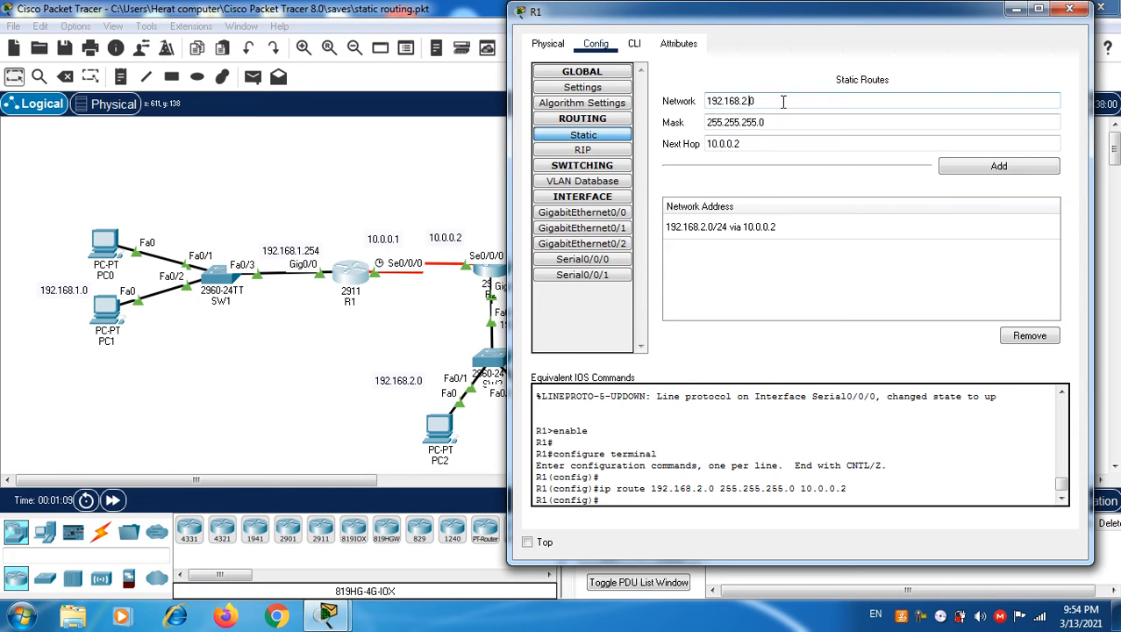
Step: Add a second static route on R1 to network 11.0.0.0 with mask 255.0.0.0, keeping 10.0.0.2 as next hop
key("BackSpace")
key("BackSpace")
key("BackSpace")
key("BackSpace")
key("BackSpace")
key("BackSpace")
key("BackSpace")
key("BackSpace")
key("BackSpace")
type("11.0.0")
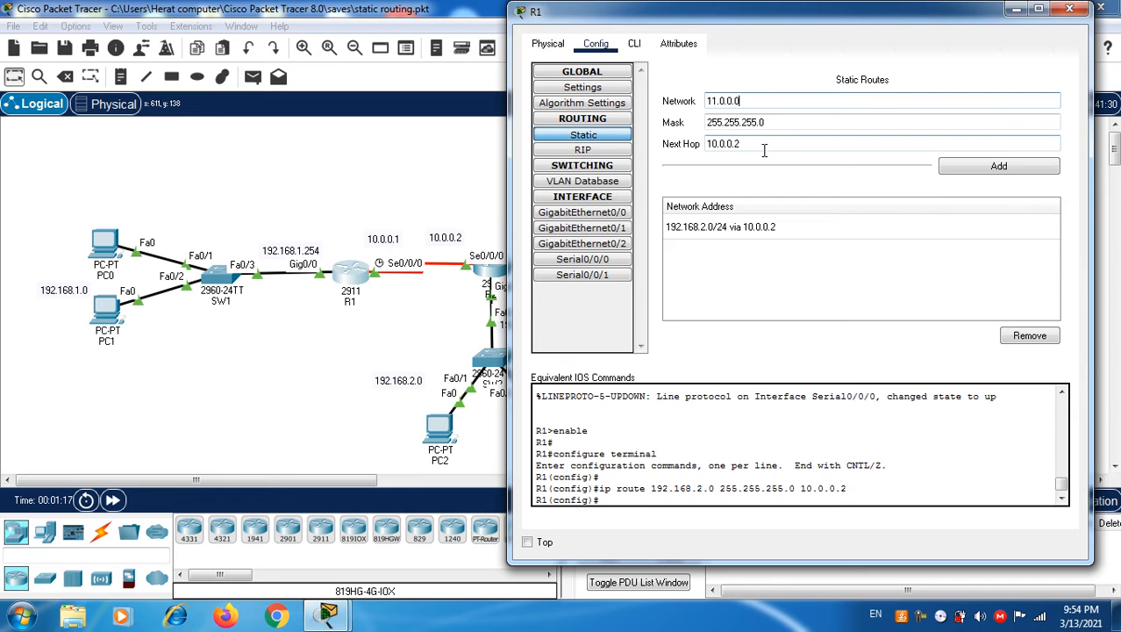
left_click(781, 122)
key("BackSpace")
key("BackSpace")
key("BackSpace")
key("BackSpace")
key("BackSpace")
key("BackSpace")
key("BackSpace")
key("BackSpace")
key("BackSpace")
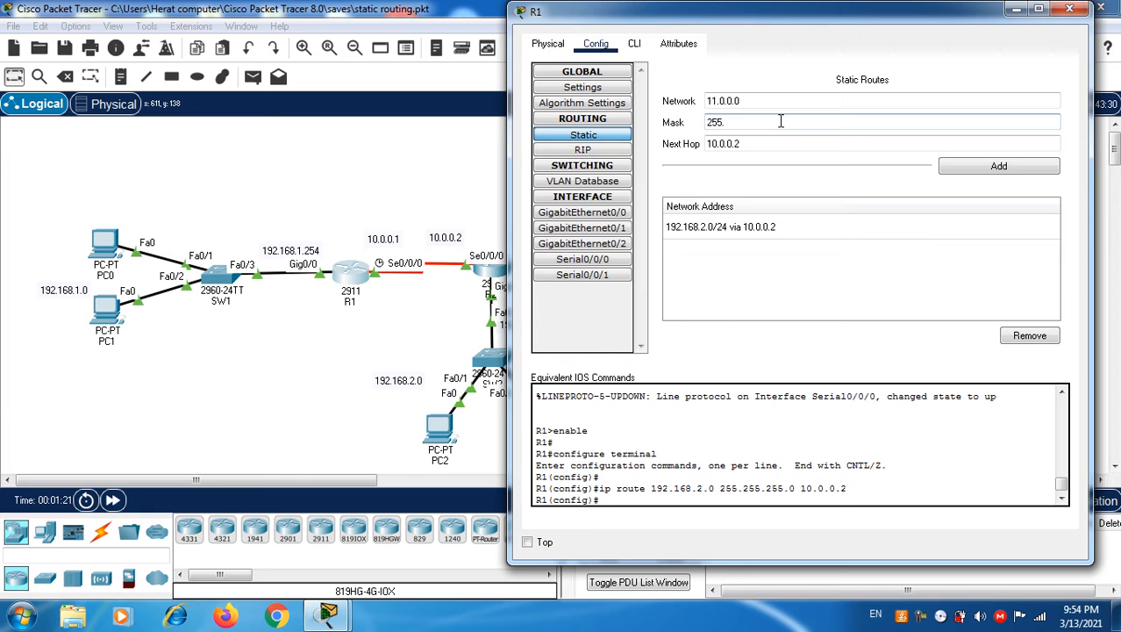
type("0.0.0")
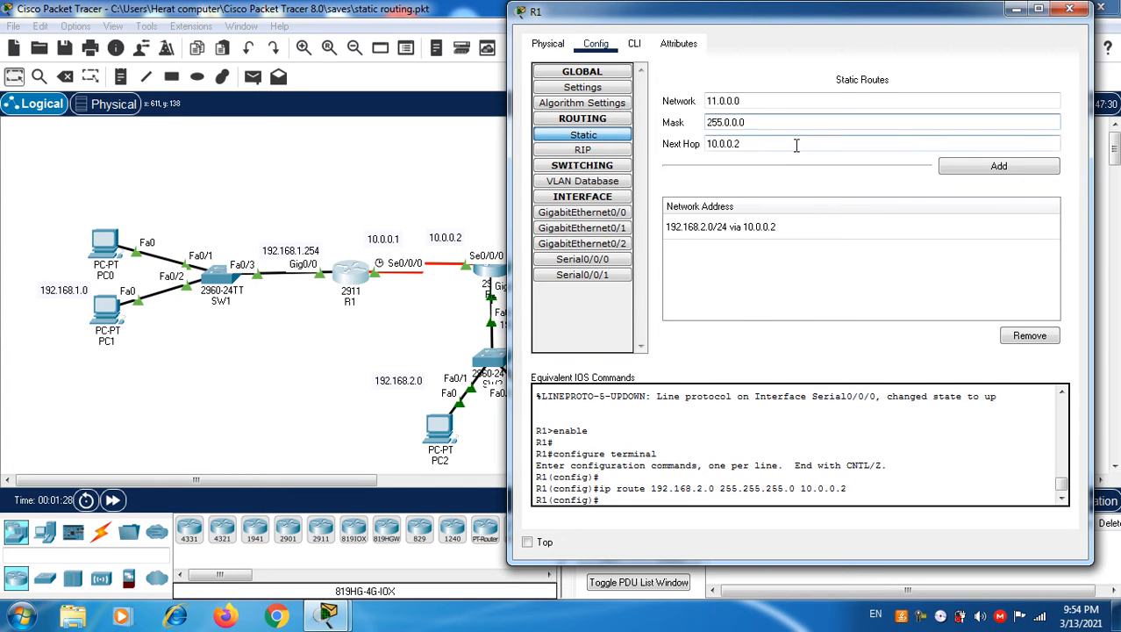
left_click(981, 170)
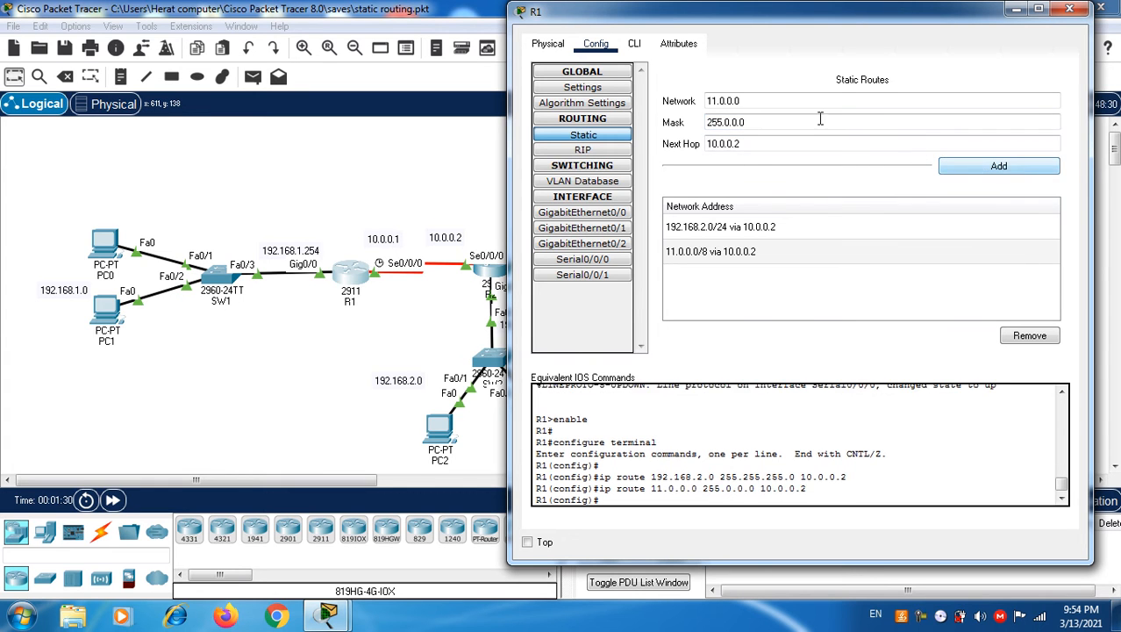
Step: Add a static route on R1 to network 192.168.3.0 with mask 255.255.255.0 via 10.0.0.2, and close the router's window
double_click(796, 104)
type("192")
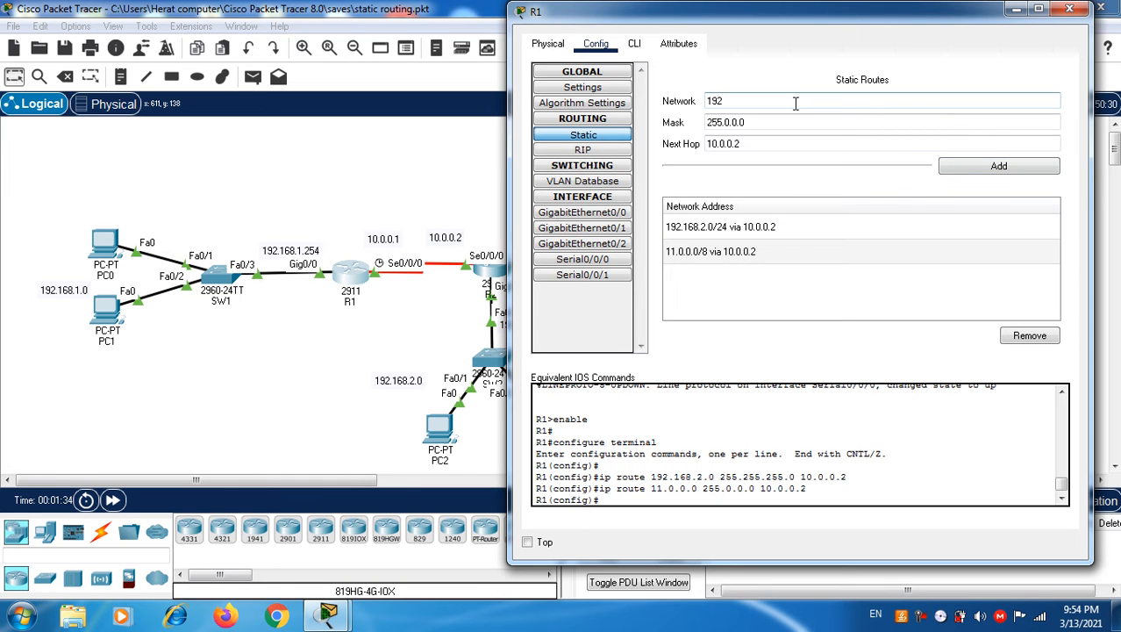
type(".168.3.0")
triple_click(779, 122)
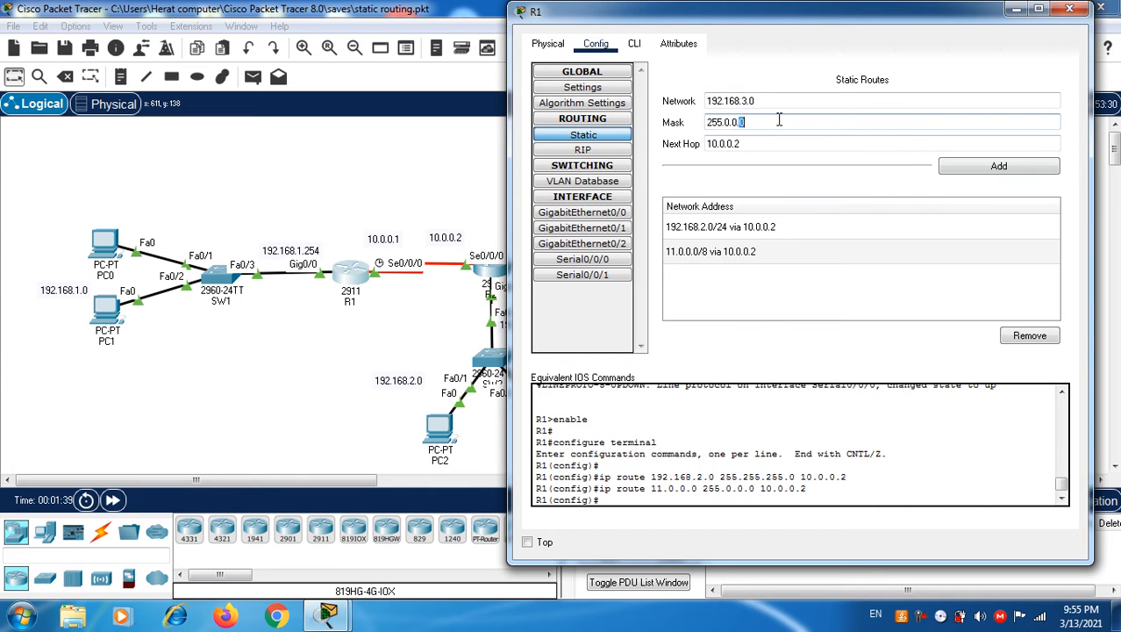
type("255.255.255.0")
left_click(749, 145)
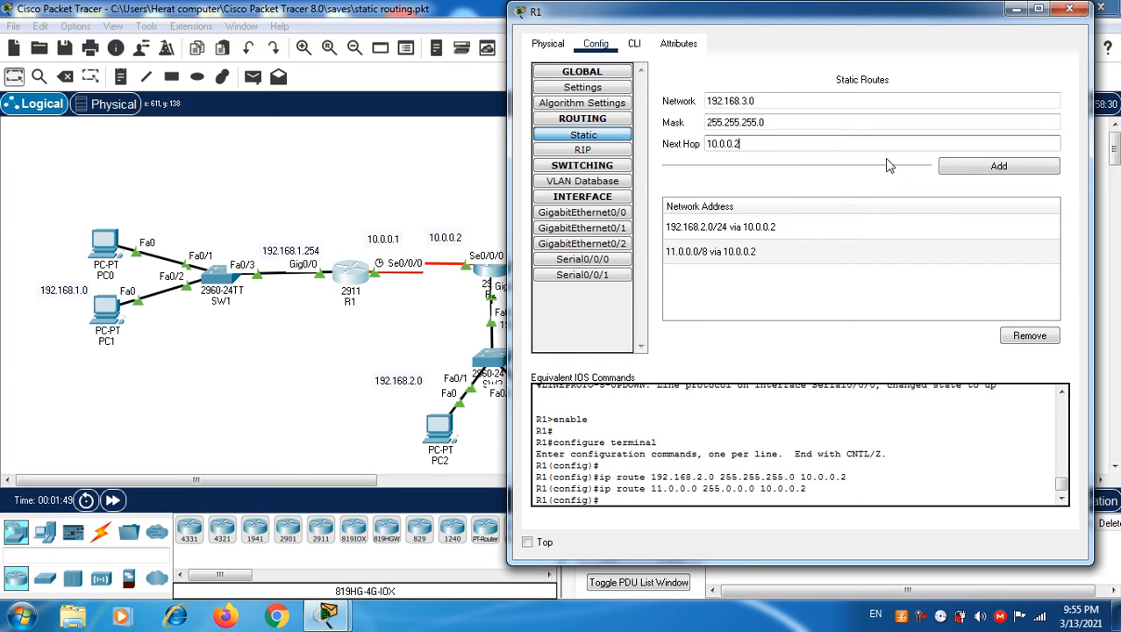
left_click(985, 175)
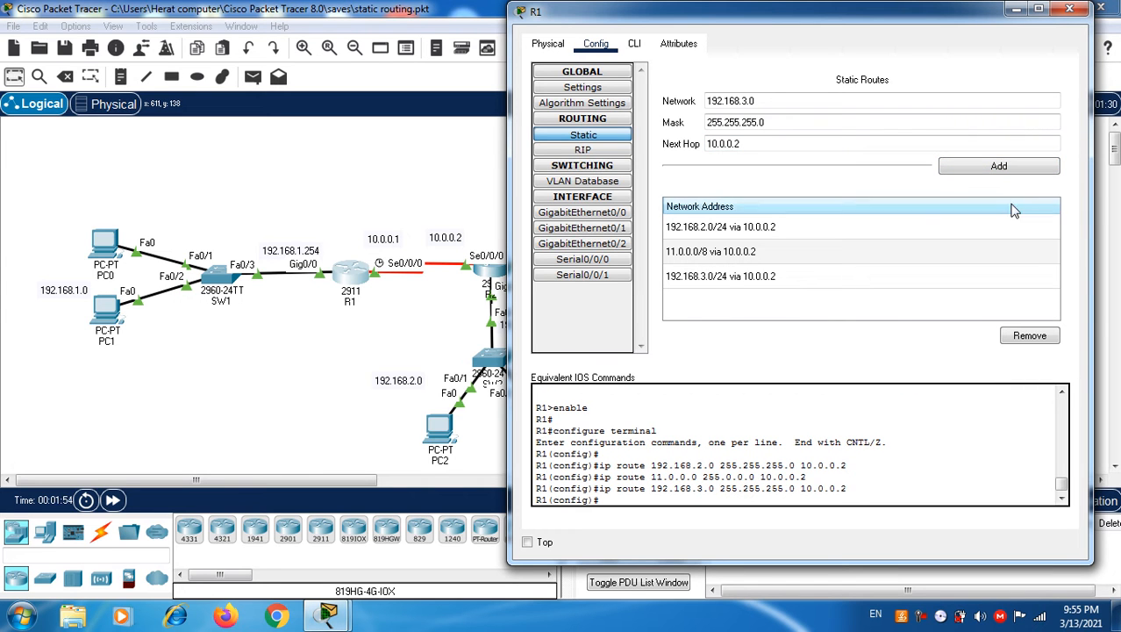
left_click(1069, 10)
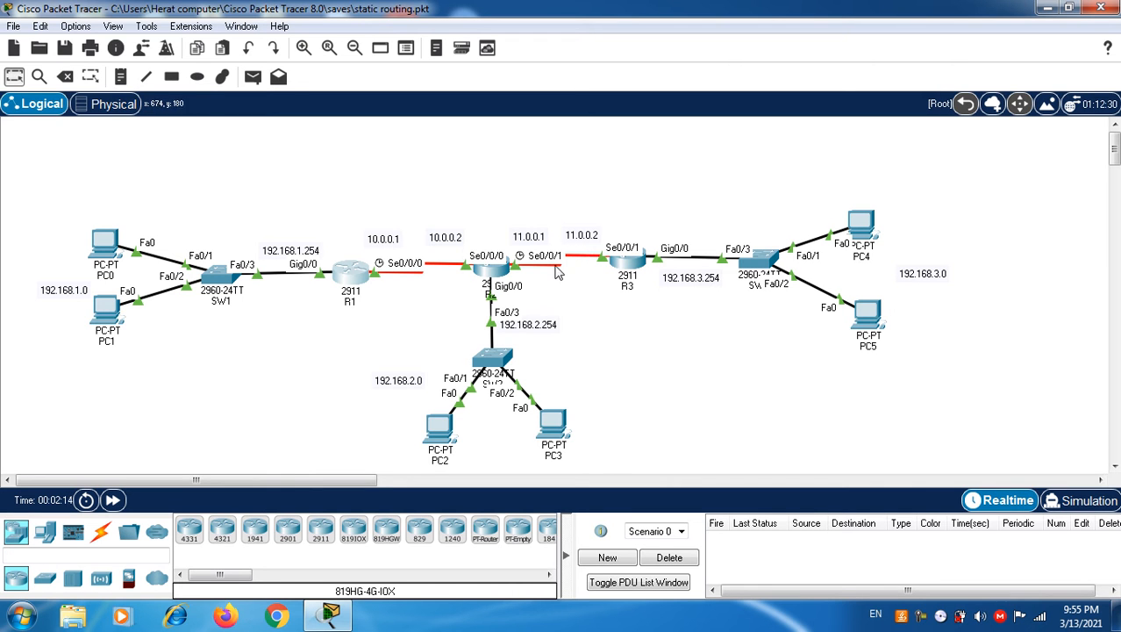
Step: Open router R2 and add a static route to network 192.168.1.0 with mask 255.255.255.0 and next hop 10.0.0.1
left_click(492, 277)
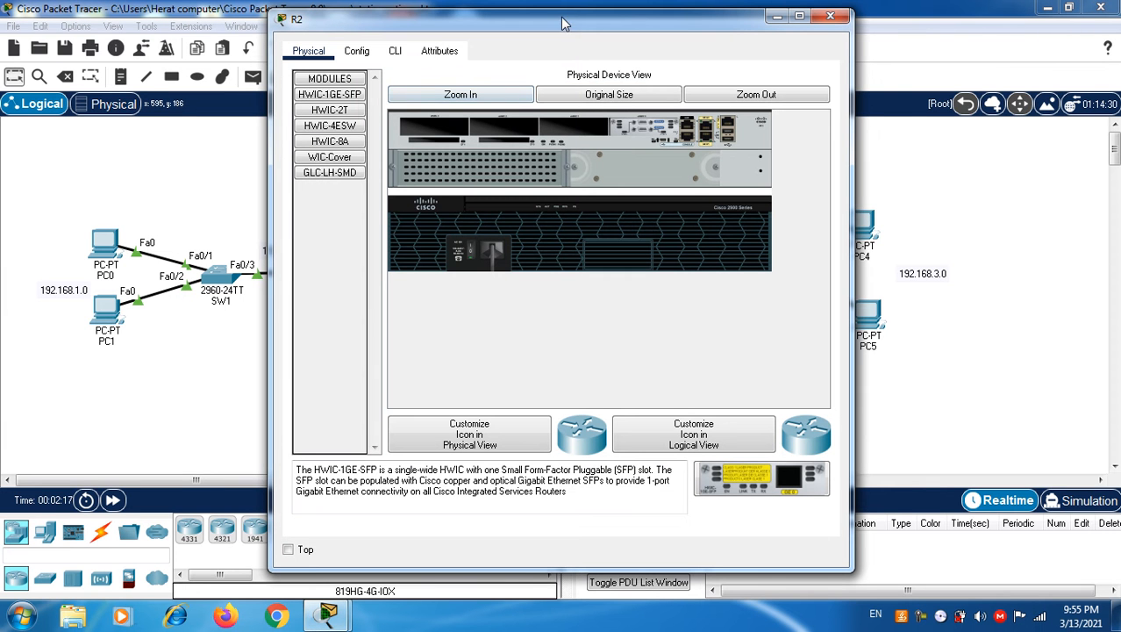
left_click_drag(622, 25, 716, 21)
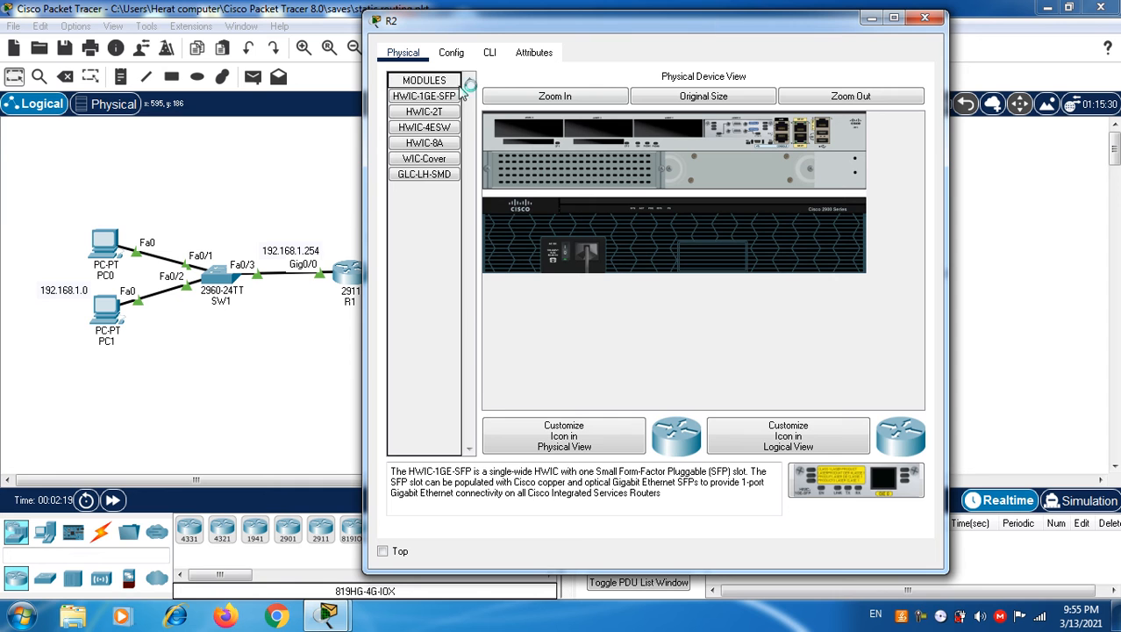
left_click(451, 53)
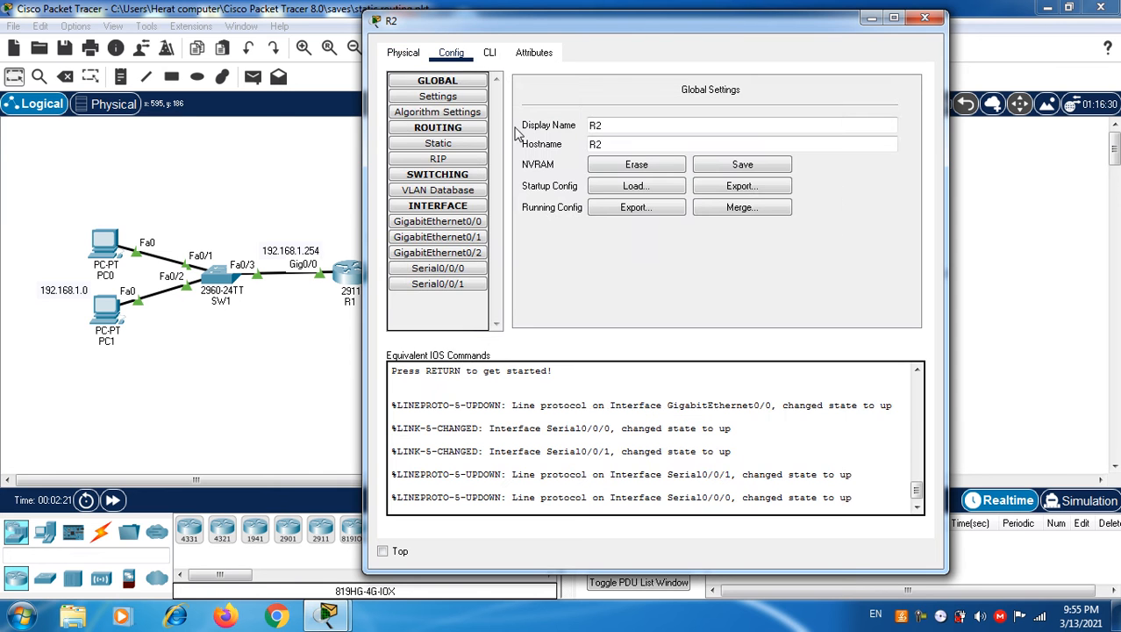
left_click(442, 146)
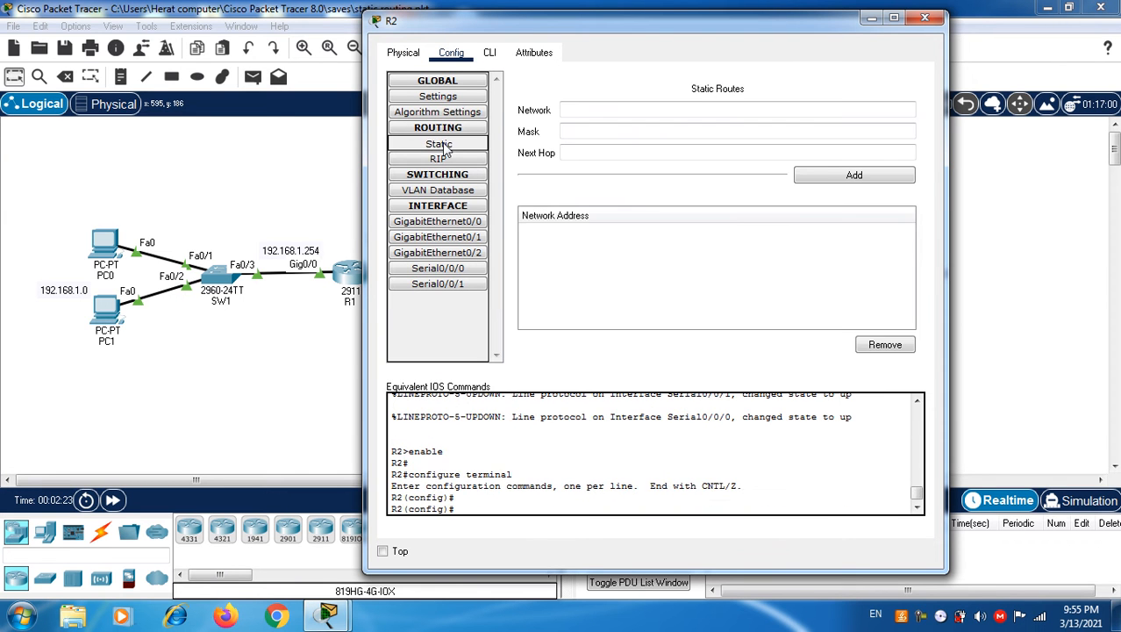
type("192.168.1.0")
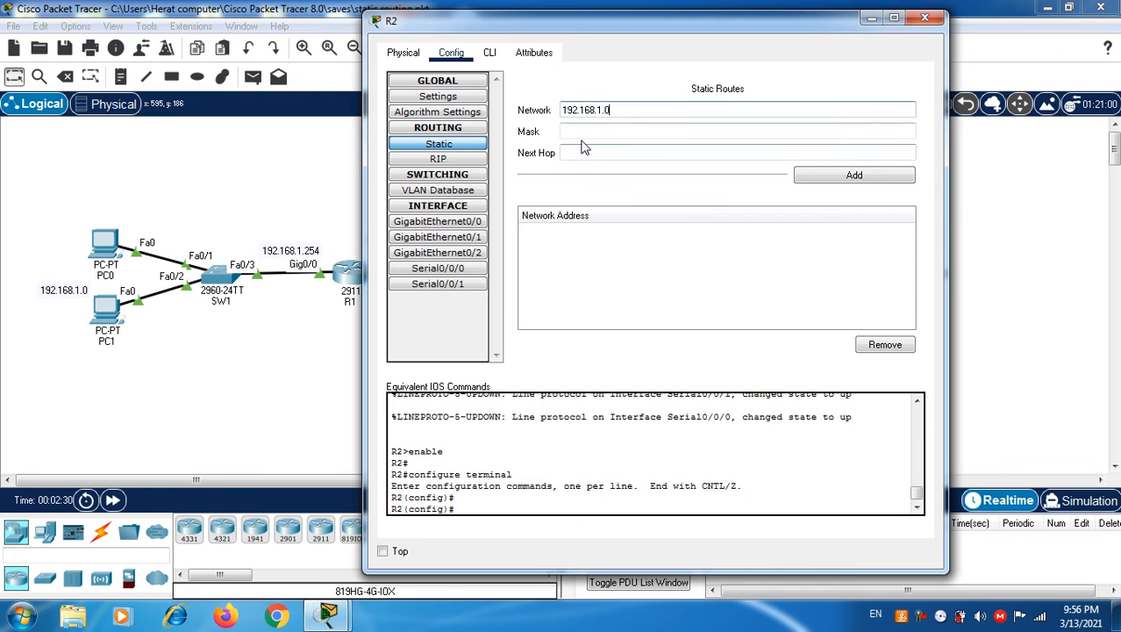
left_click(589, 130)
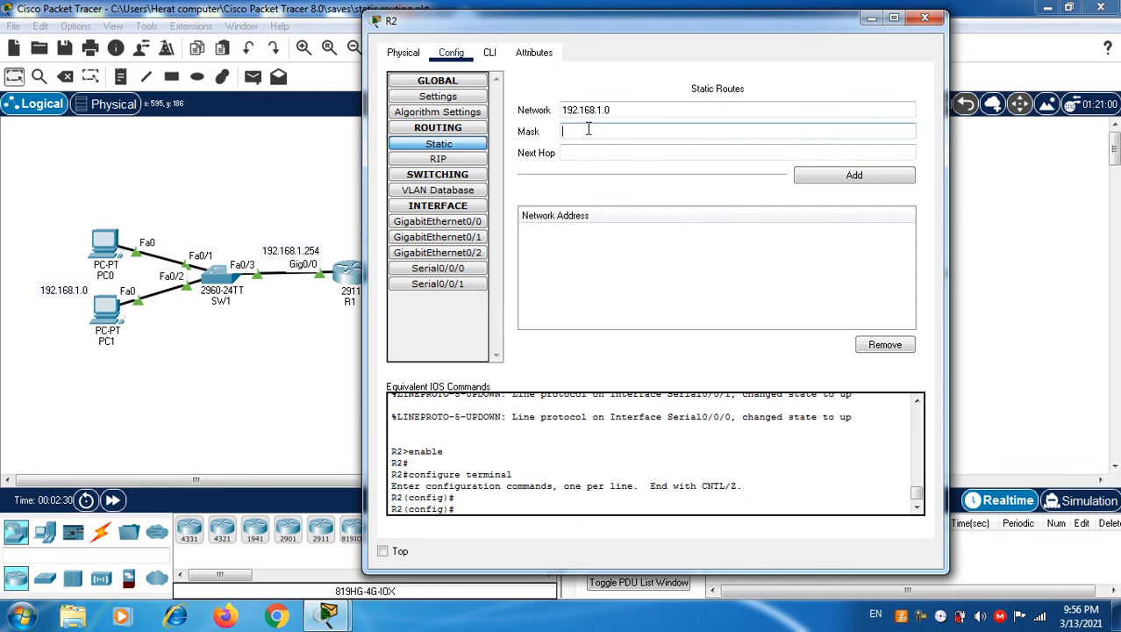
type("255.255.22565")
key("BackSpace")
type("55.0")
key("Tab")
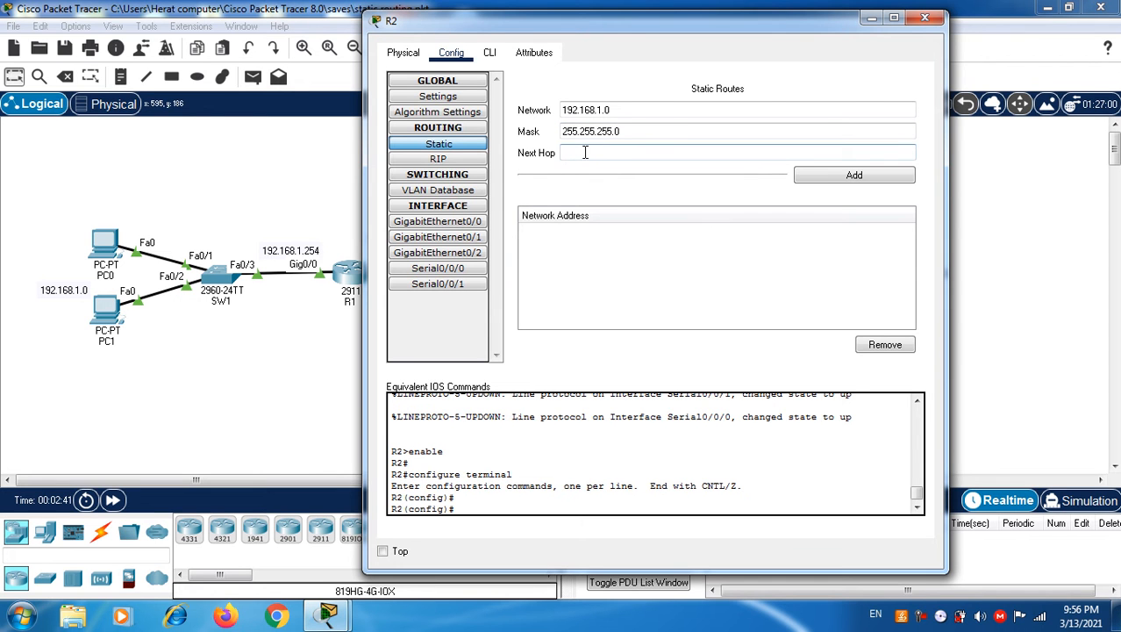
left_click_drag(638, 23, 730, 21)
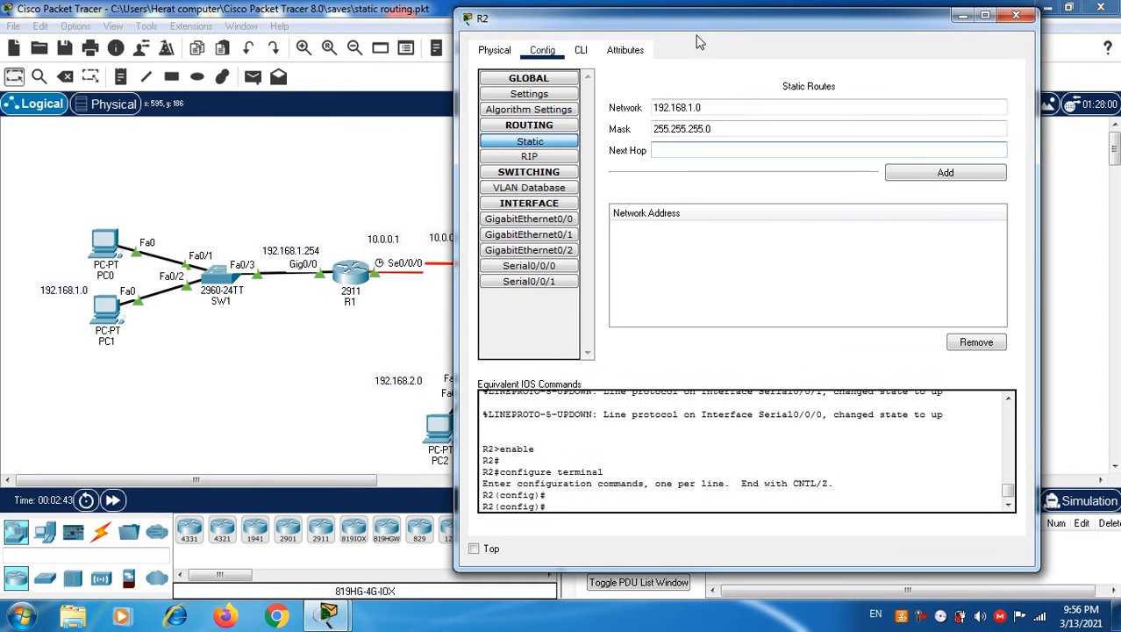
type("10.0.0.1")
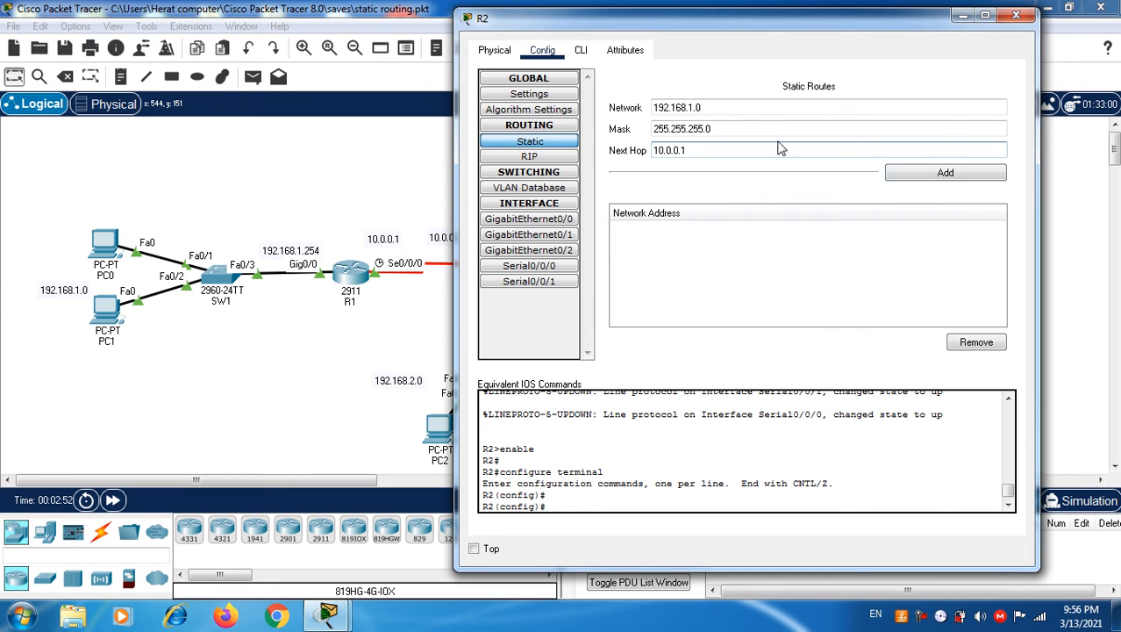
left_click(942, 176)
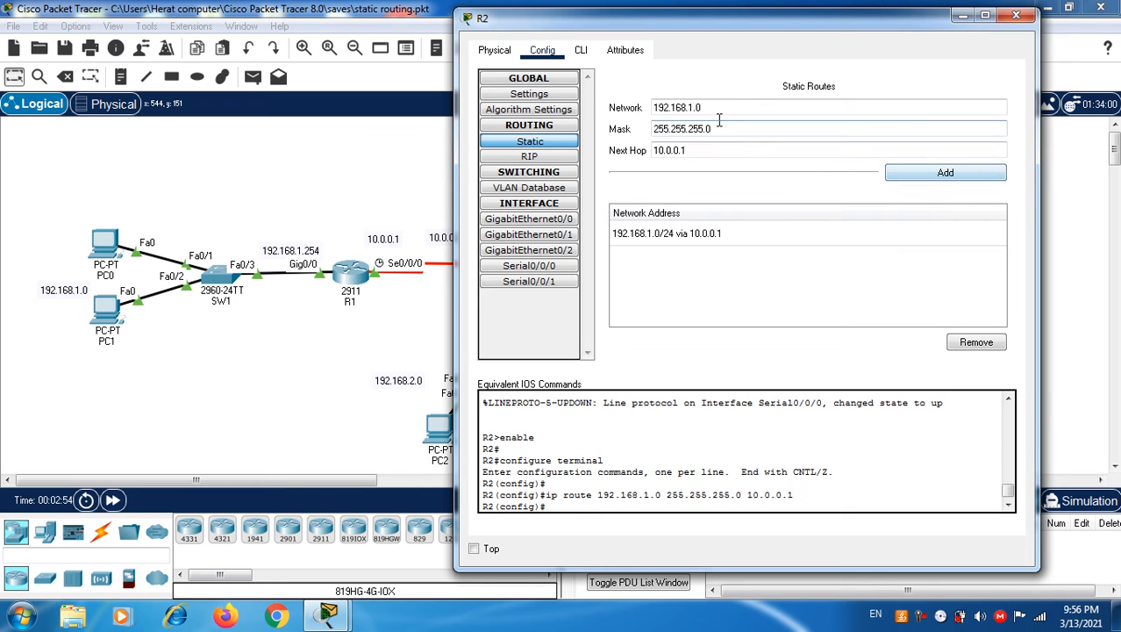
Step: Add a static route on R2 to network 192.168.3.0, mask 255.255.255.0, via next hop 11.0.0.2, and close the router's window
left_click_drag(770, 34, 473, 29)
left_click(406, 99)
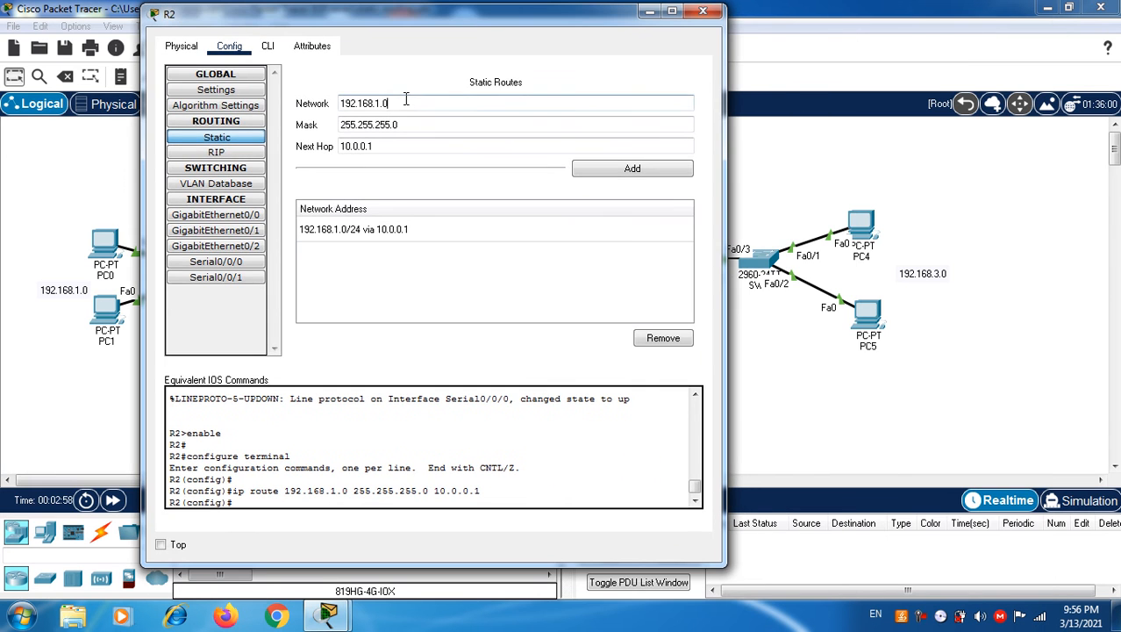
key("Delete")
type("3")
left_click(399, 146)
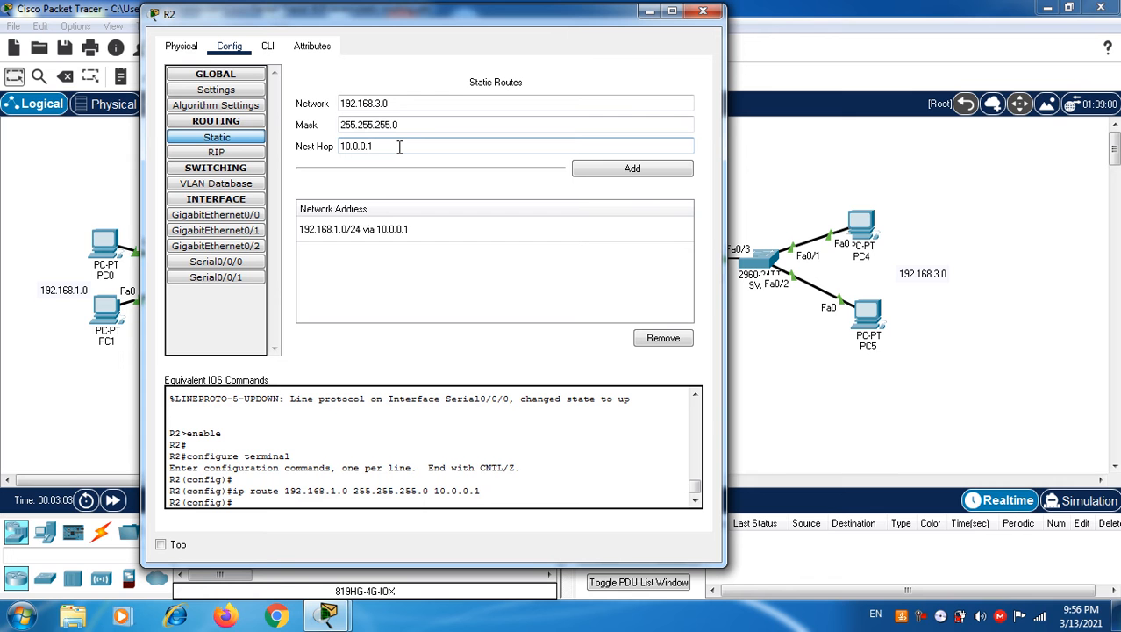
key("BackSpace")
key("BackSpace")
key("BackSpace")
key("BackSpace")
key("BackSpace")
key("BackSpace")
key("BackSpace")
left_click_drag(507, 27, 770, 105)
left_click_drag(741, 191, 548, 71)
type("11")
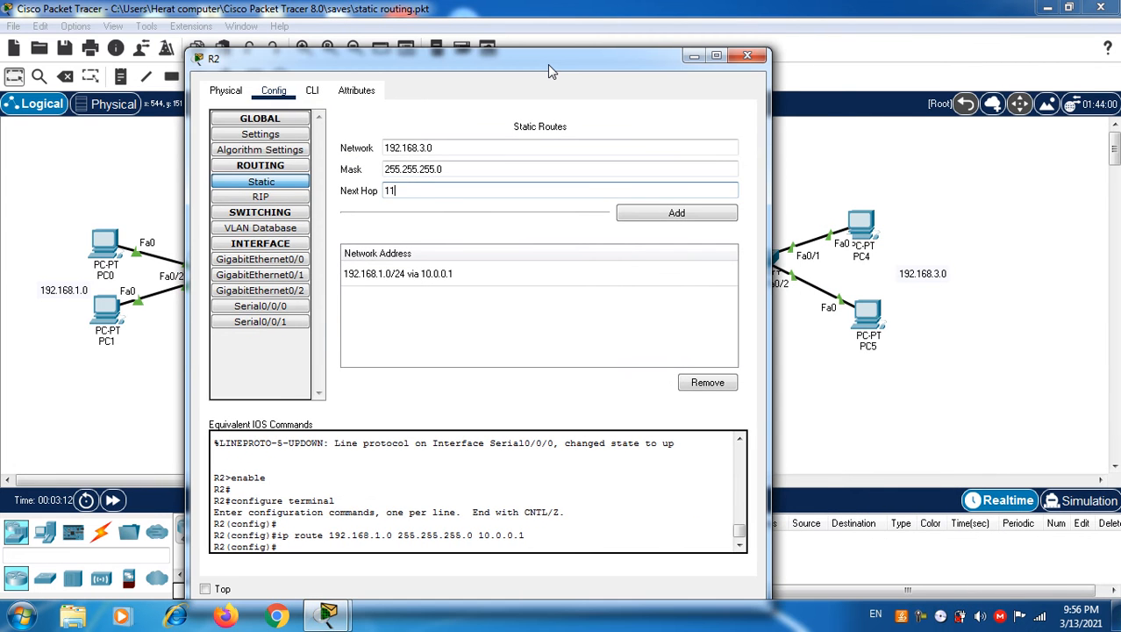
type(".0.0.2")
left_click(667, 215)
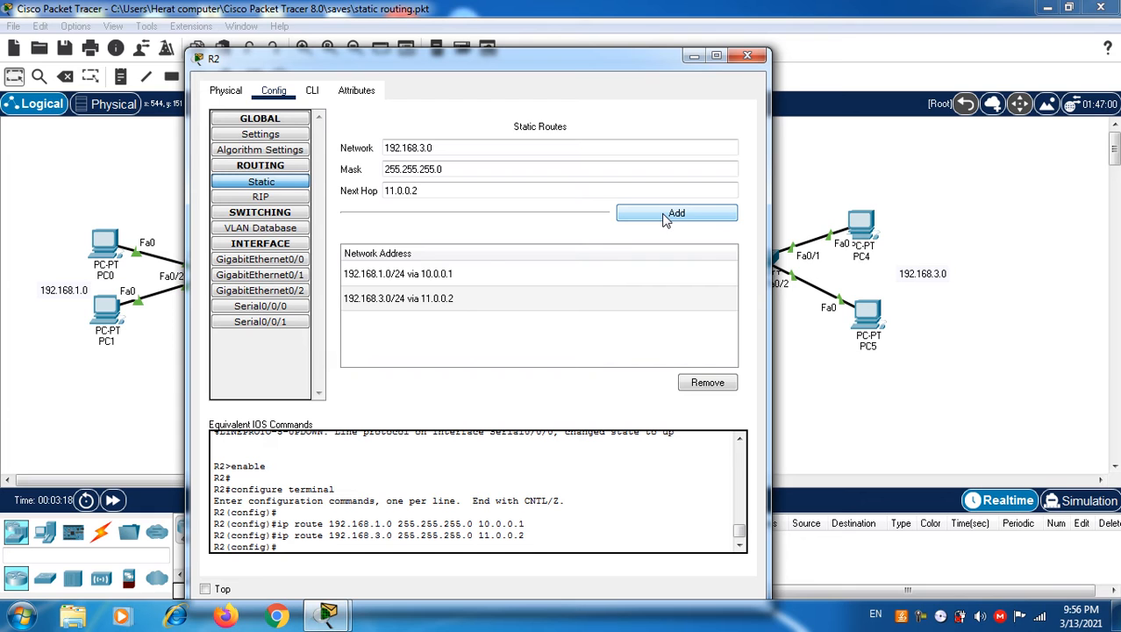
left_click(747, 58)
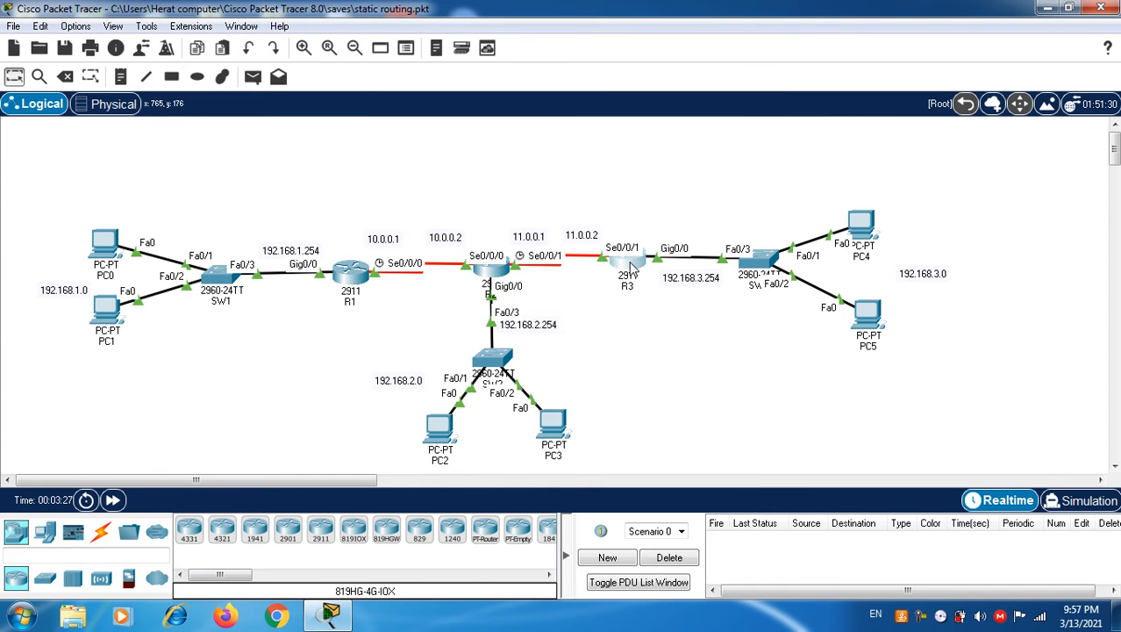
Step: Open router R3's static routing settings and enter network 192.168.1.0 with mask 255.255.255.0 for a new route
left_click(630, 269)
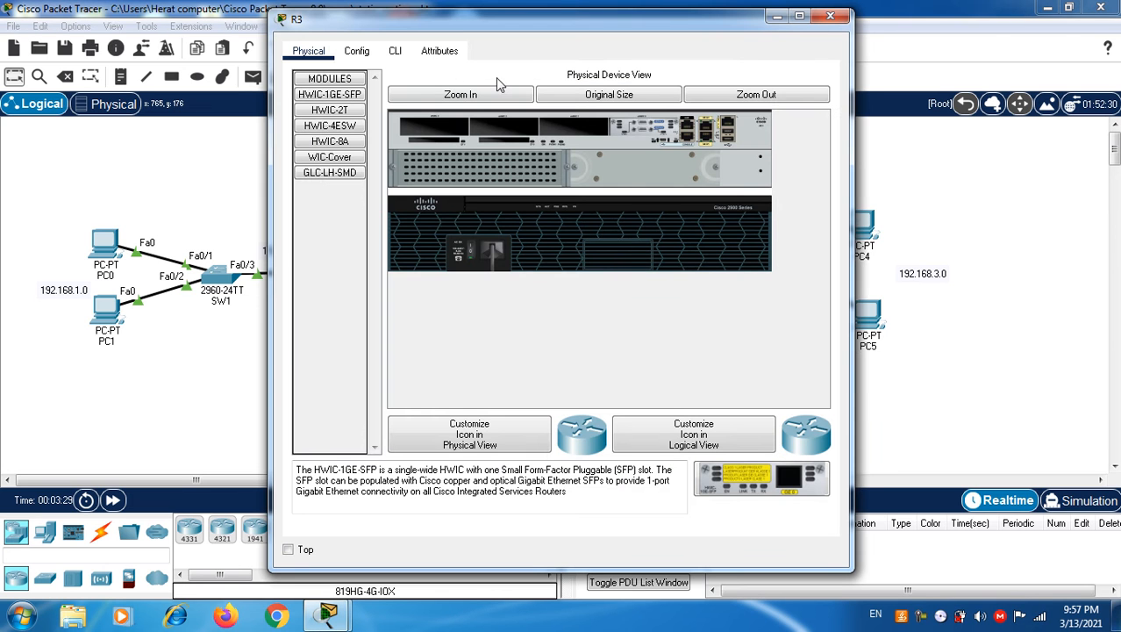
left_click(360, 55)
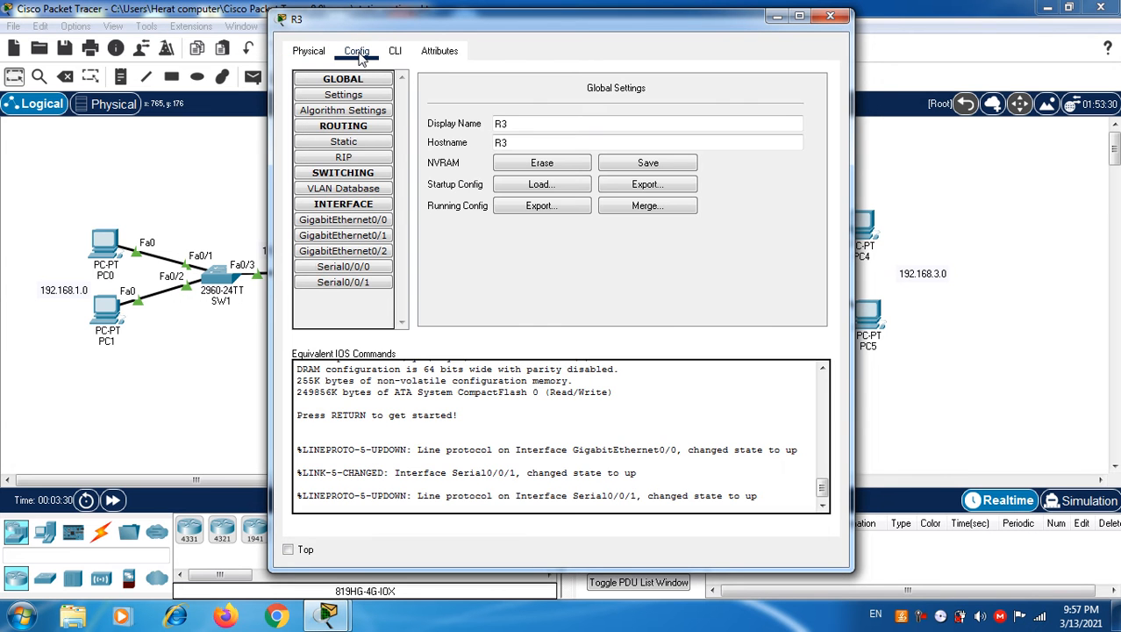
left_click(369, 144)
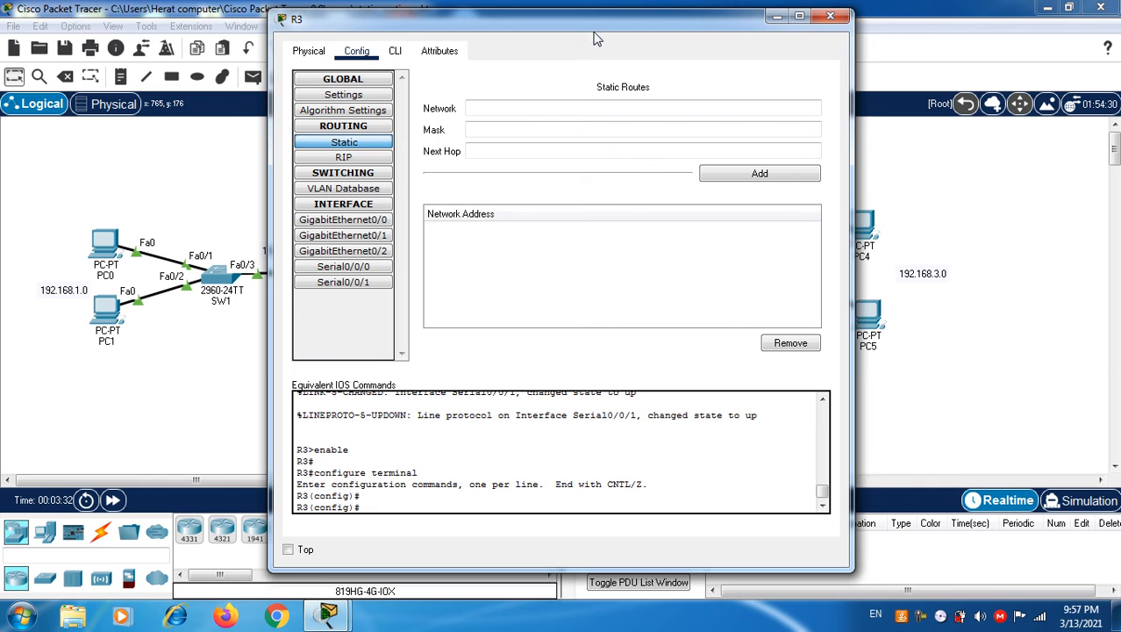
left_click(536, 108)
type("19")
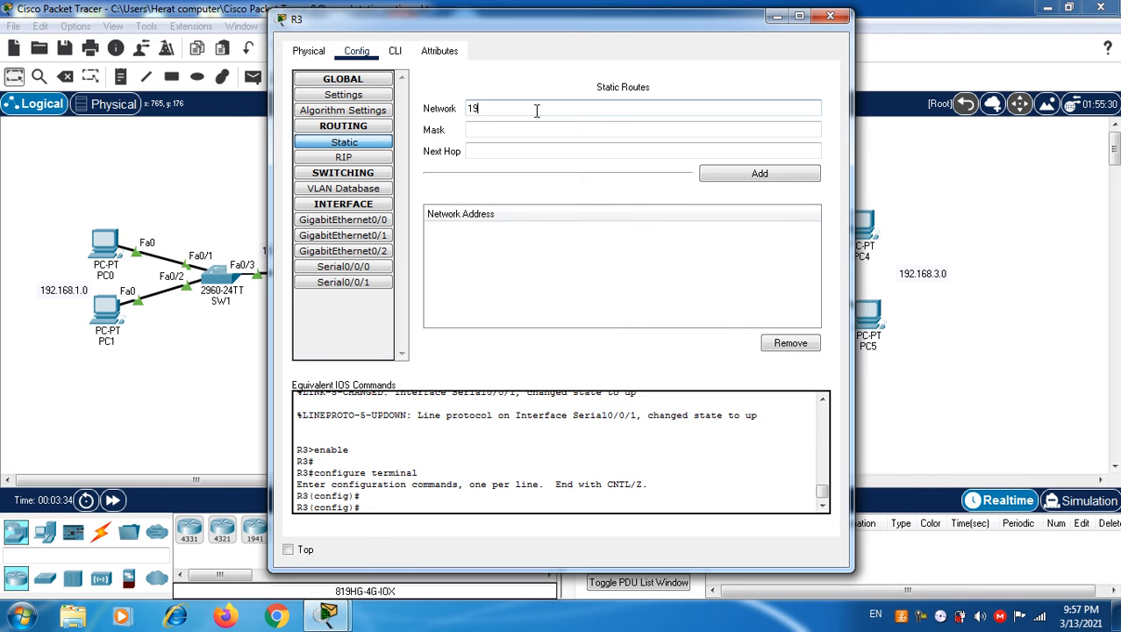
type("2.168.1.0")
left_click(525, 132)
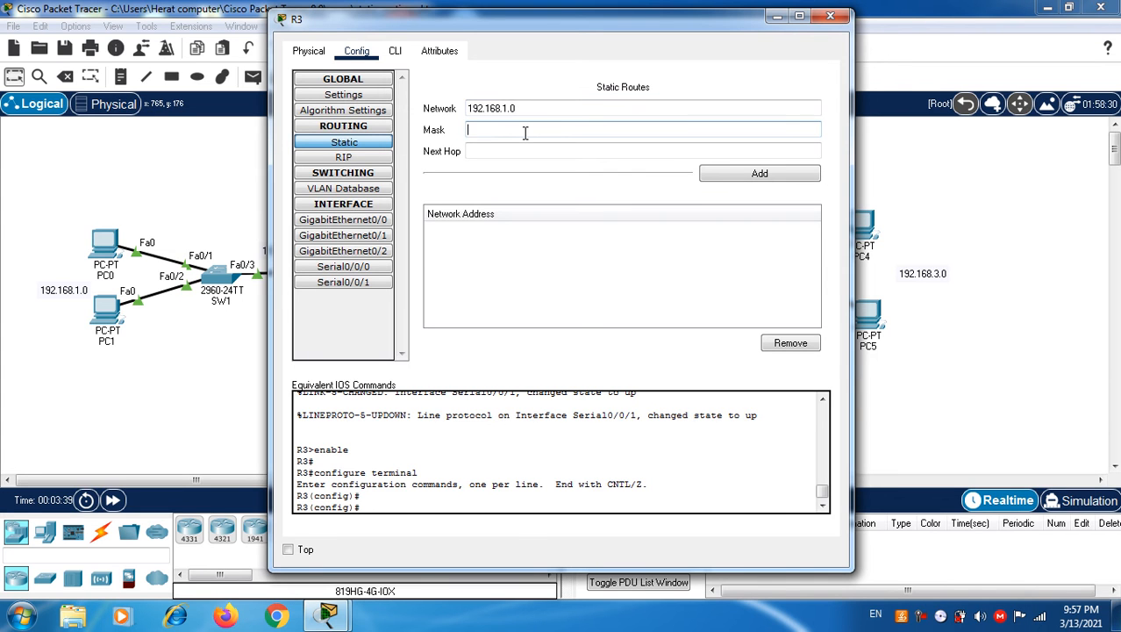
type("2")
type("55.255")
type(".")
type("225")
key("BackSpace")
key("BackSpace")
type("55.0")
key("Tab")
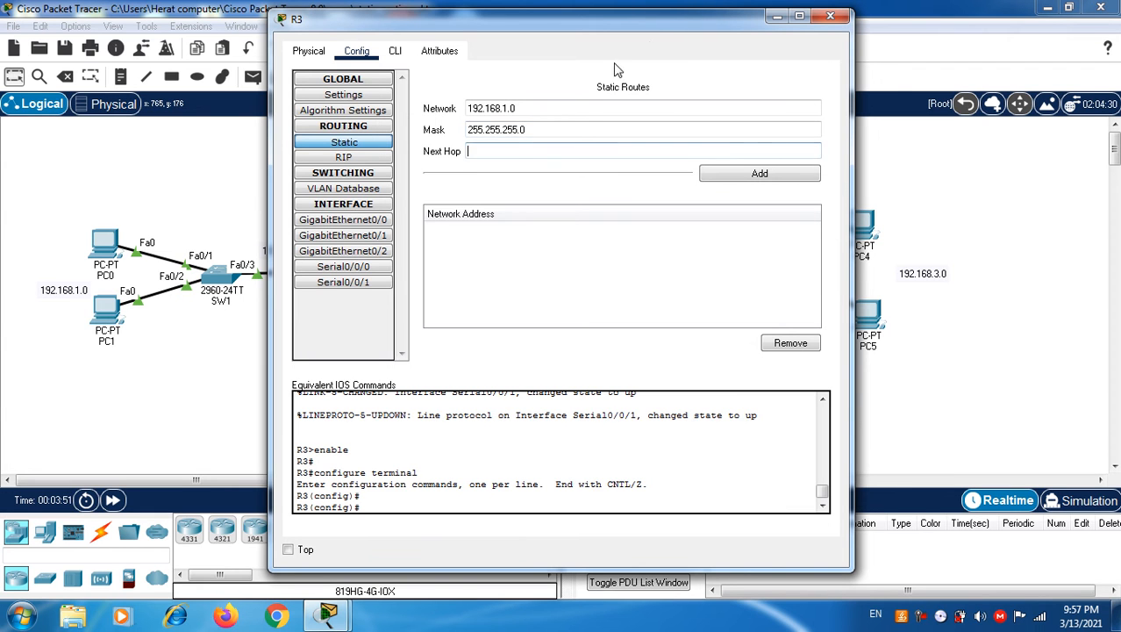
Step: Set the next hop of R3's new route to 11.0.0.1, checking it against the topology, and add the route
left_click_drag(652, 28, 707, 363)
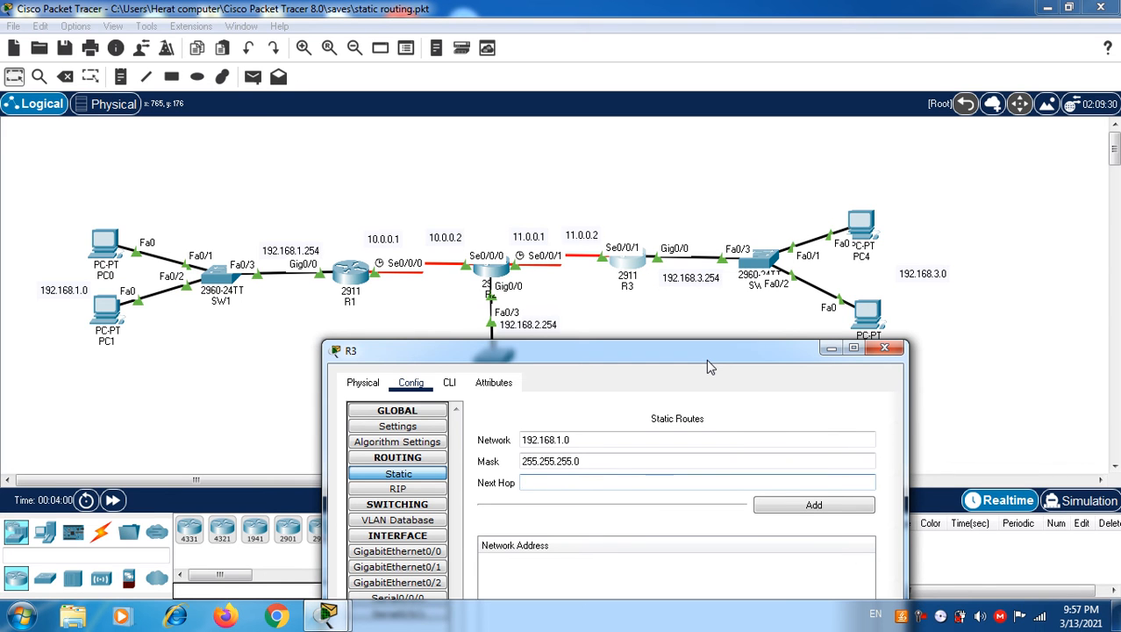
left_click_drag(707, 359, 706, 118)
type("11")
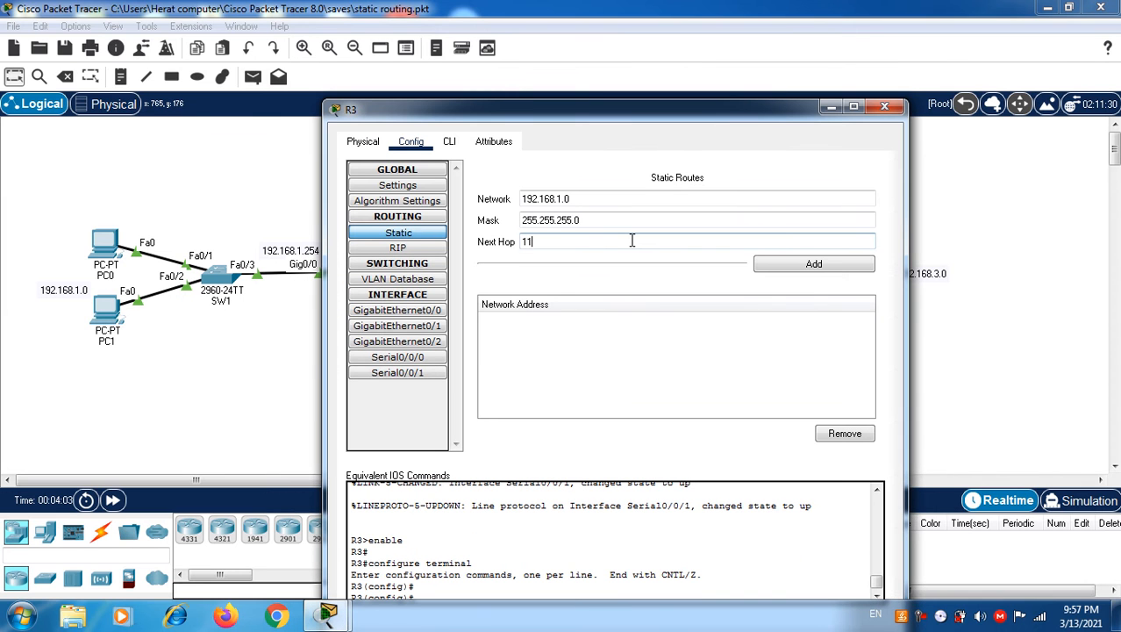
type(".0.0.1")
left_click(807, 268)
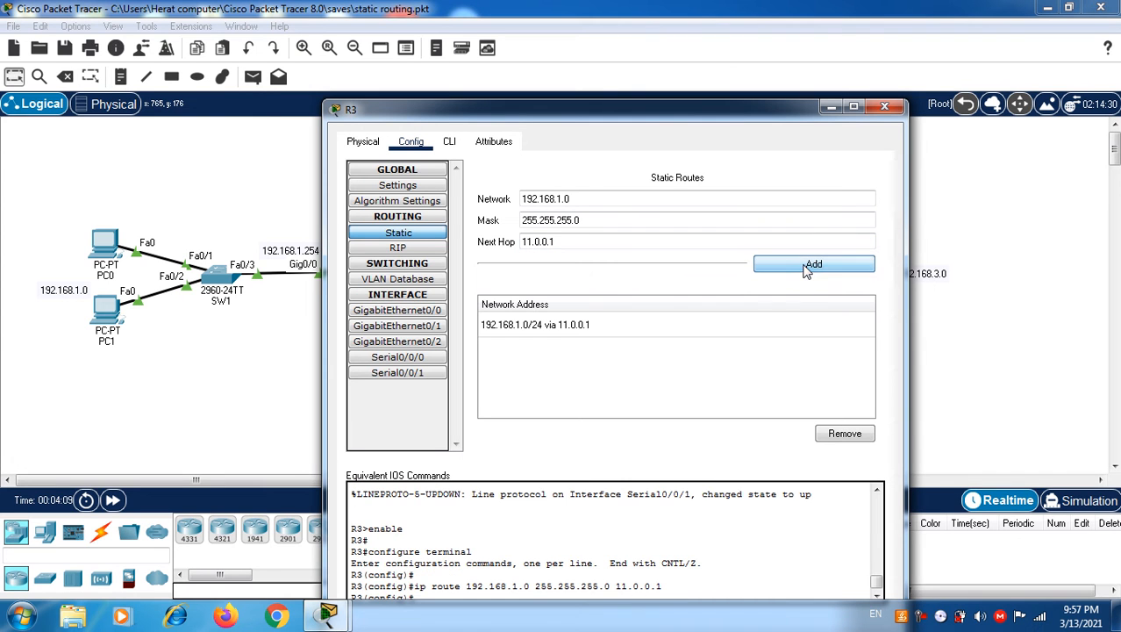
Step: Add a second static route on R3 to network 192.168.2.0 with mask 255.255.255.0 and next hop 11.0.0.1
left_click(587, 199)
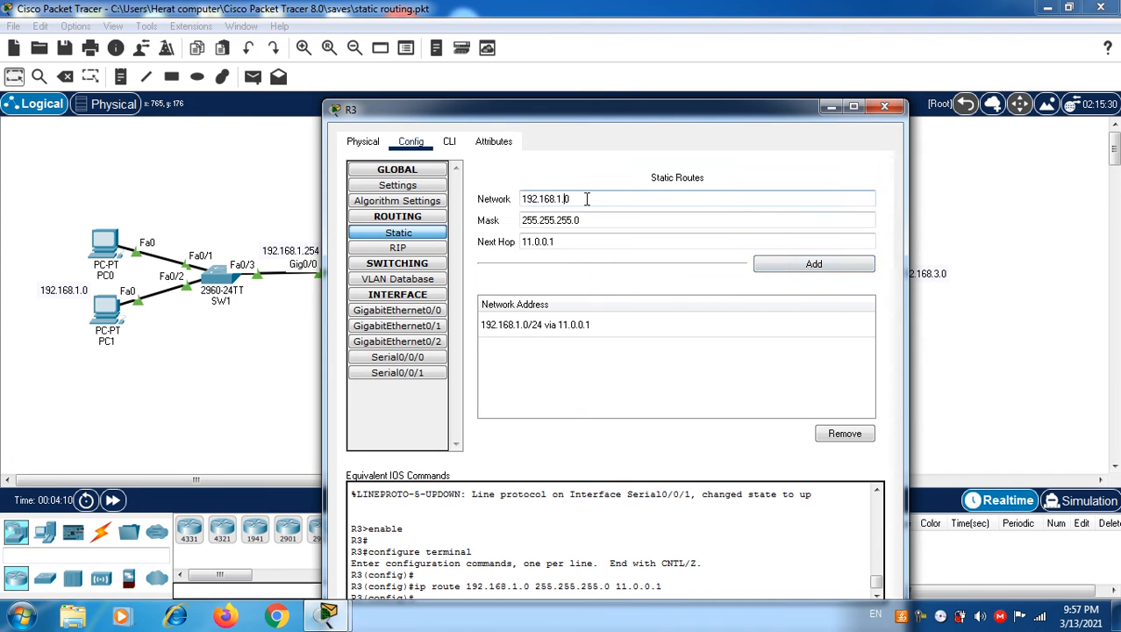
key("BackSpace")
type("2")
left_click(830, 107)
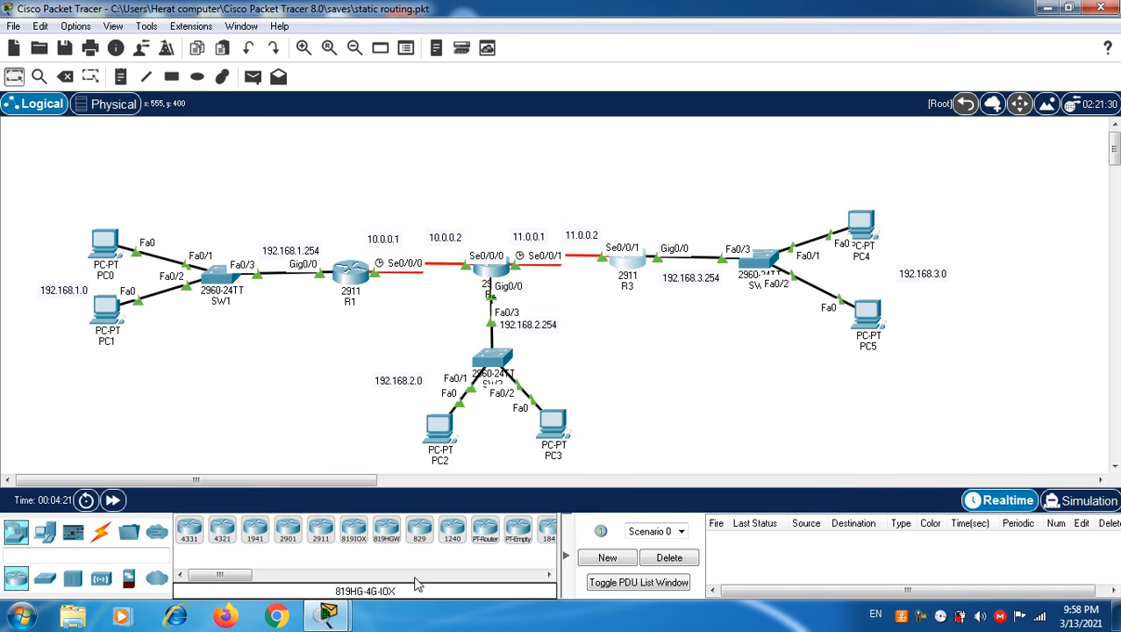
mouse_move(329, 617)
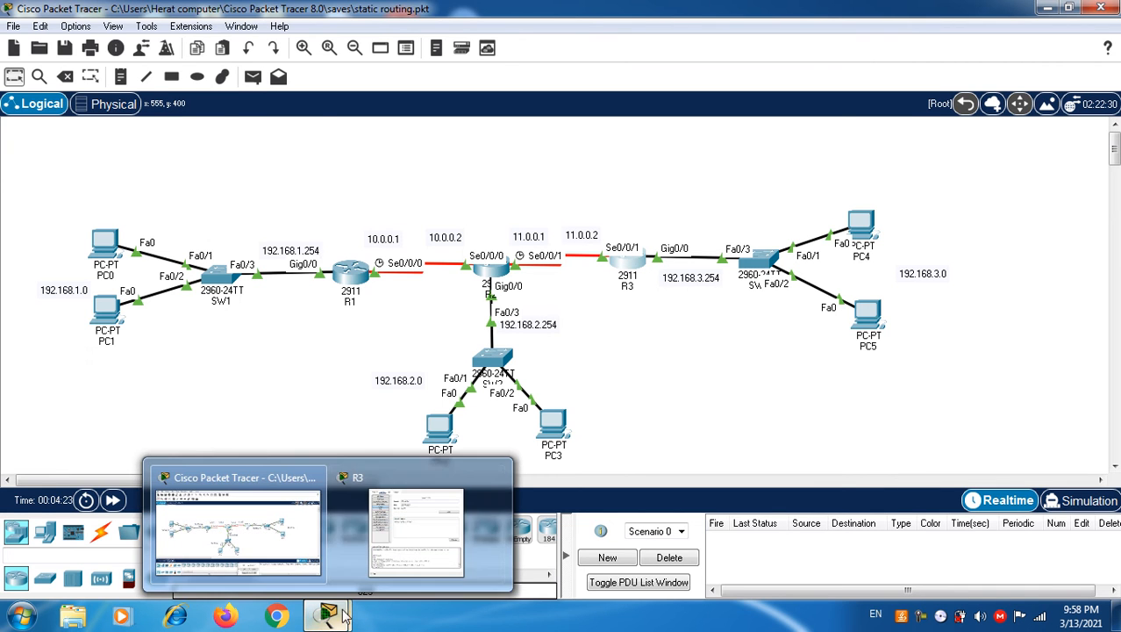
left_click(399, 541)
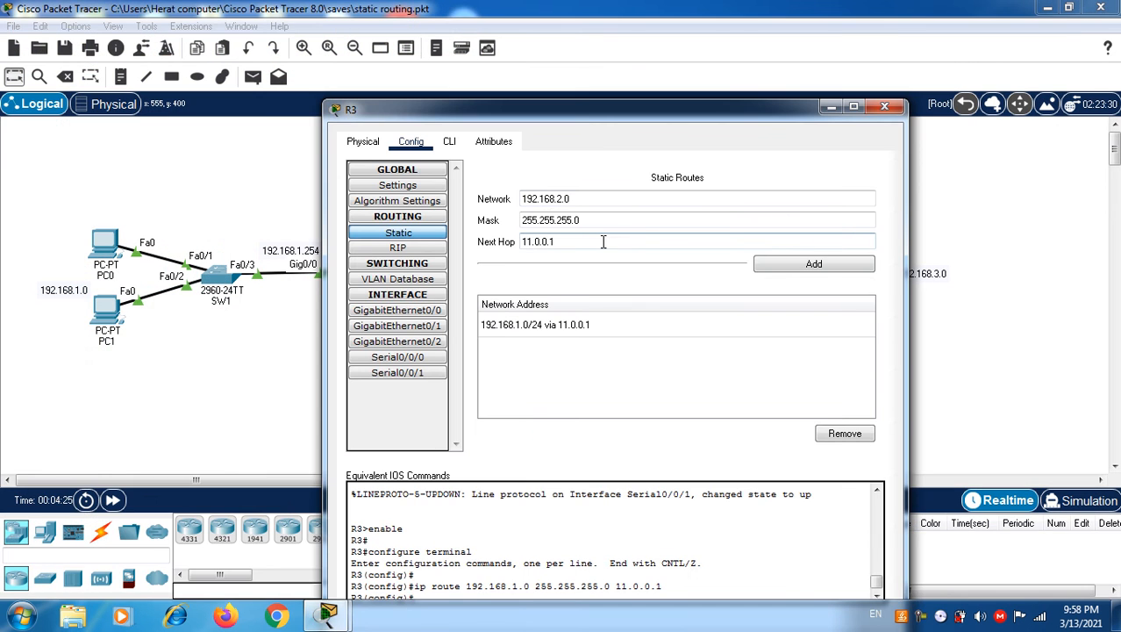
left_click(594, 220)
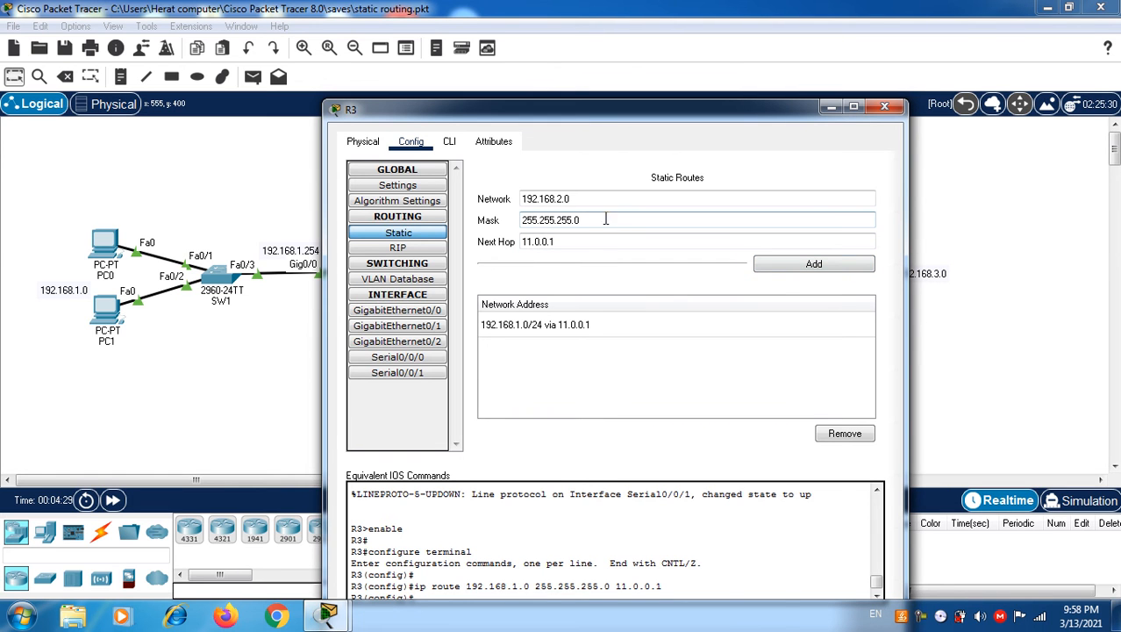
left_click(574, 242)
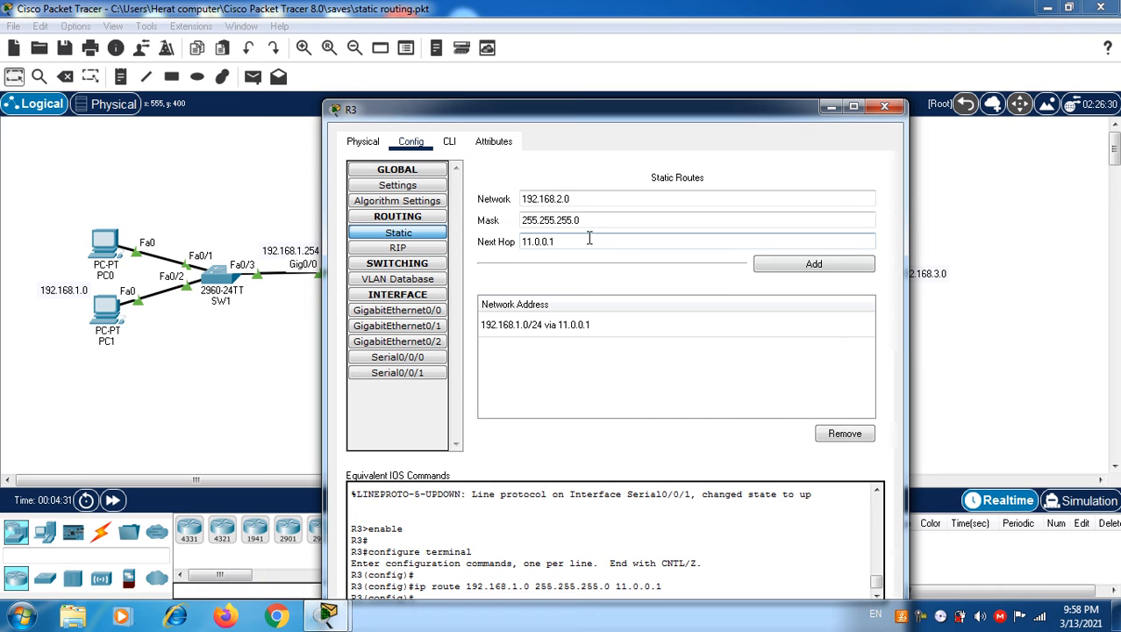
left_click(805, 268)
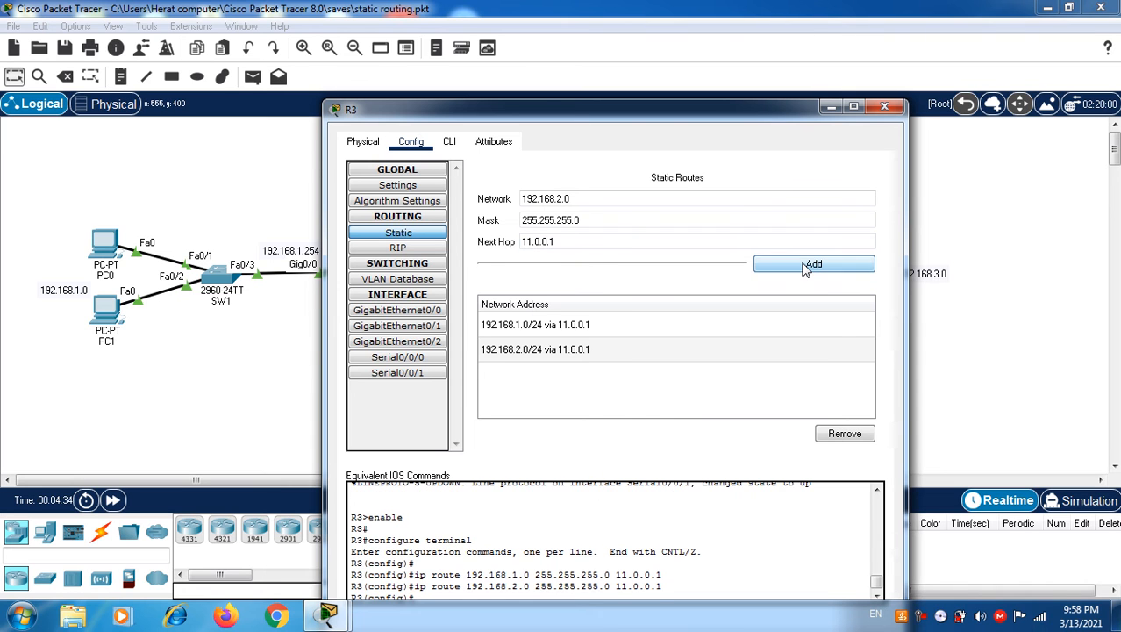
Step: Add a static route on R3 to network 10.0.0.0 with mask 255.0.0.0 via 11.0.0.1, and close the router's window
double_click(621, 200)
triple_click(621, 200)
triple_click(622, 199)
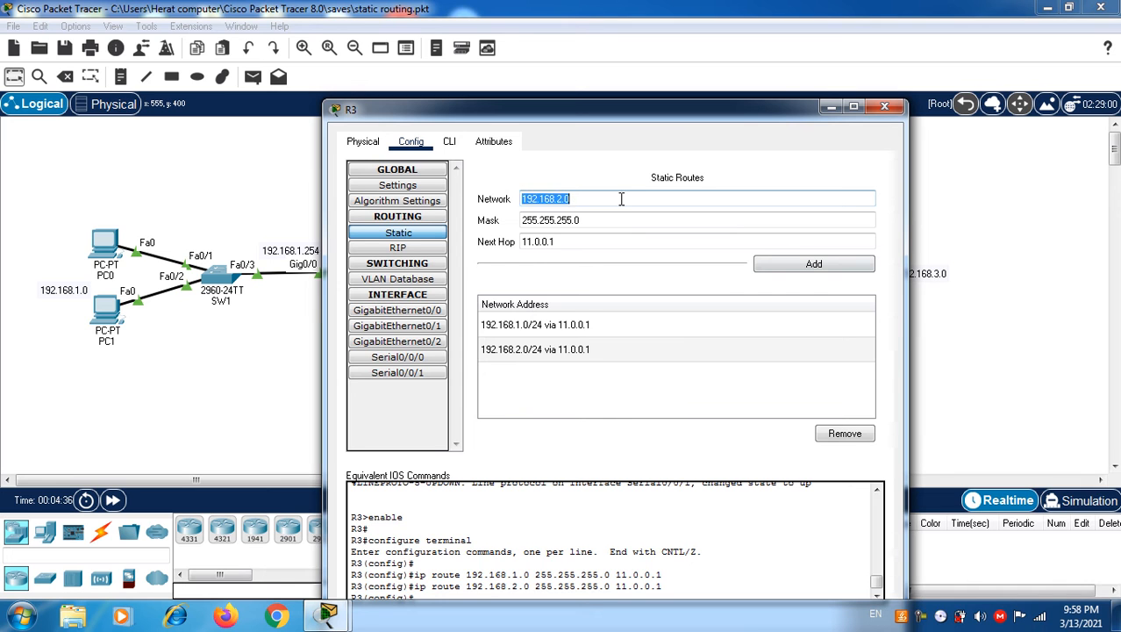
triple_click(622, 199)
type("10.0")
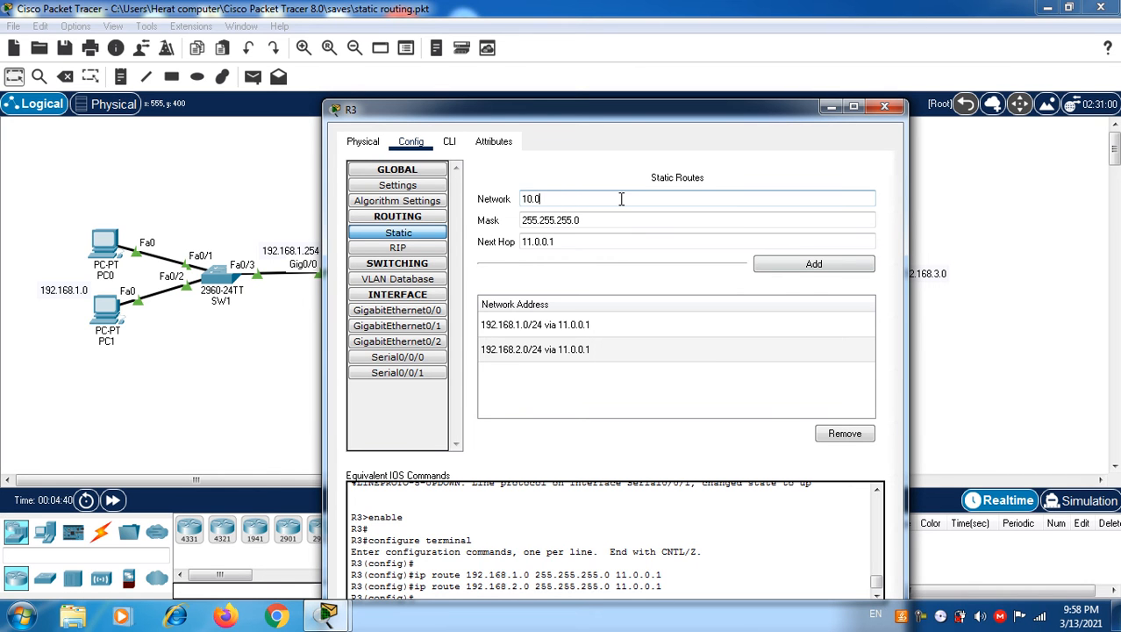
type(".0.0")
triple_click(617, 219)
type("255")
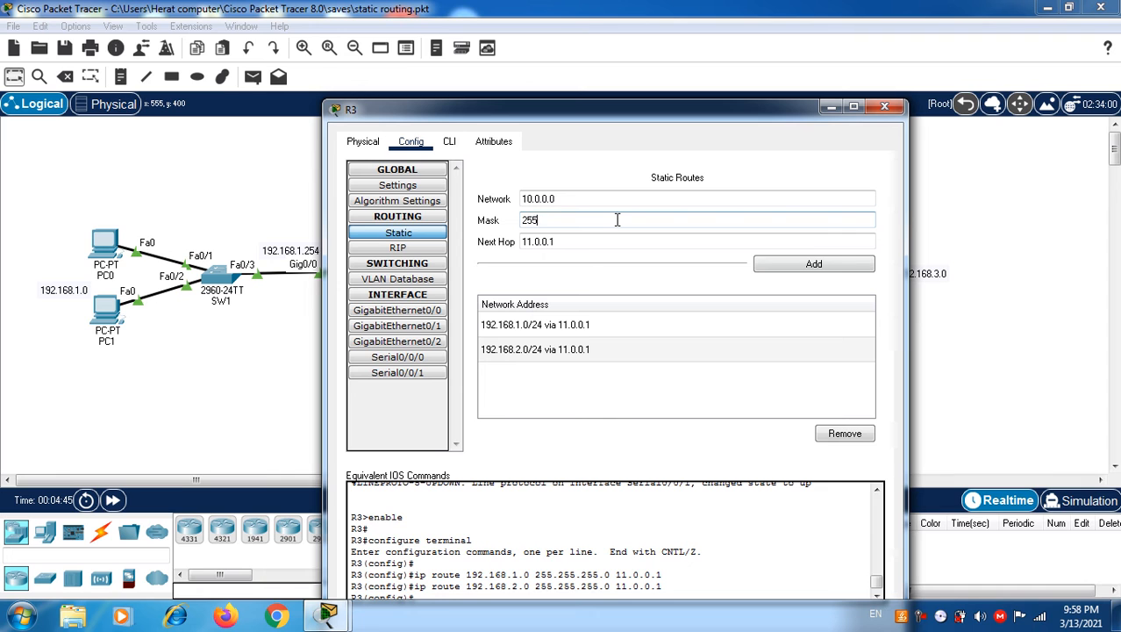
type(".0.0.0")
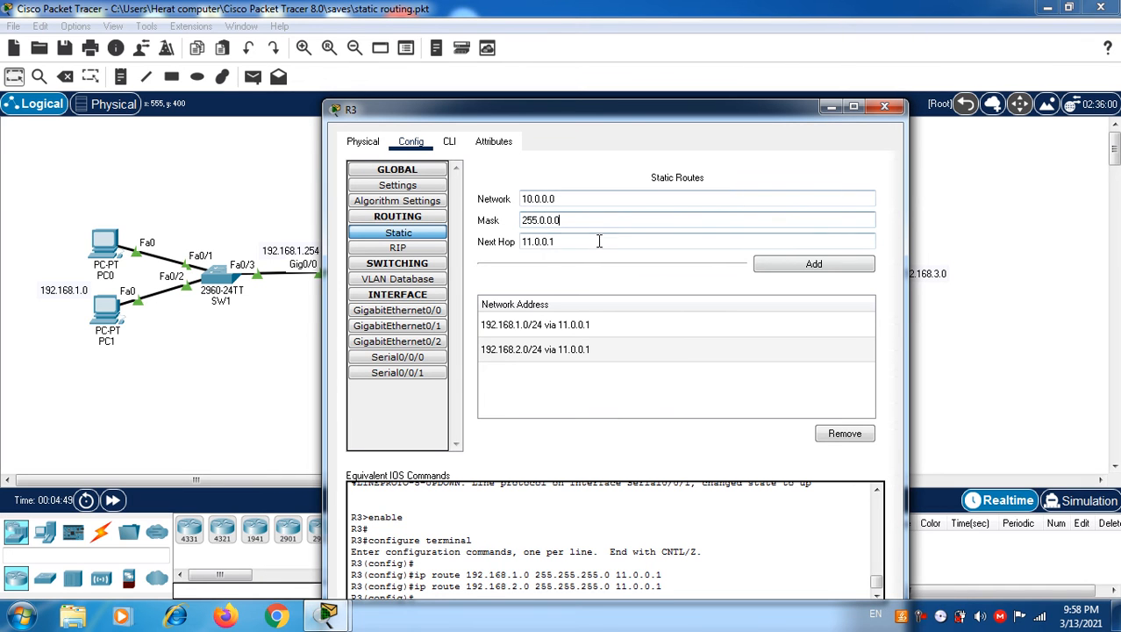
left_click(815, 266)
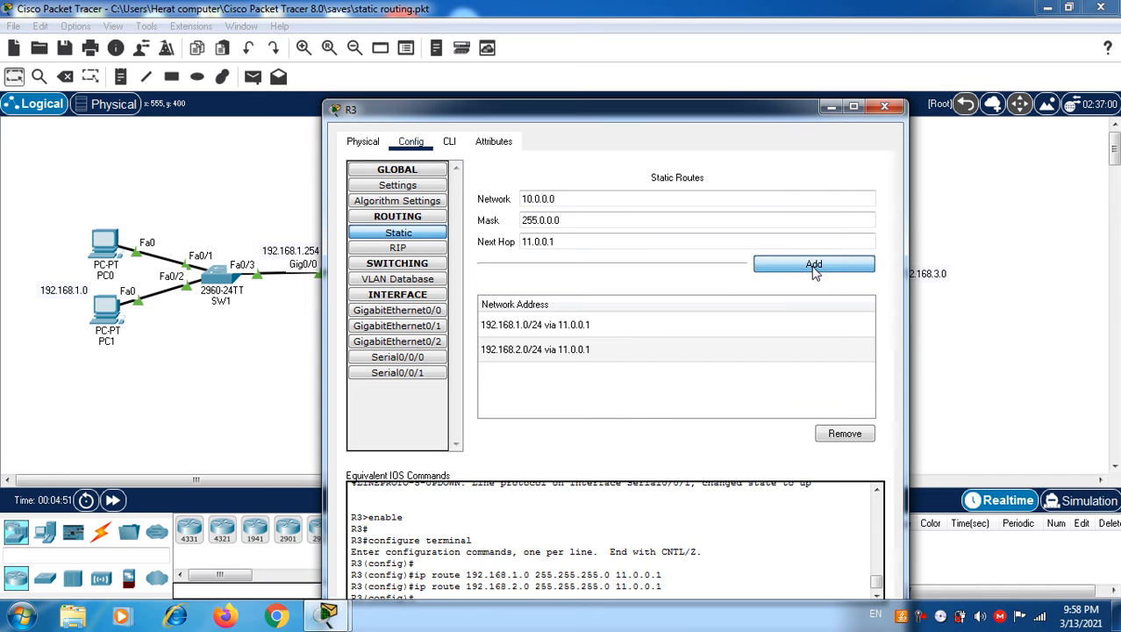
left_click(884, 107)
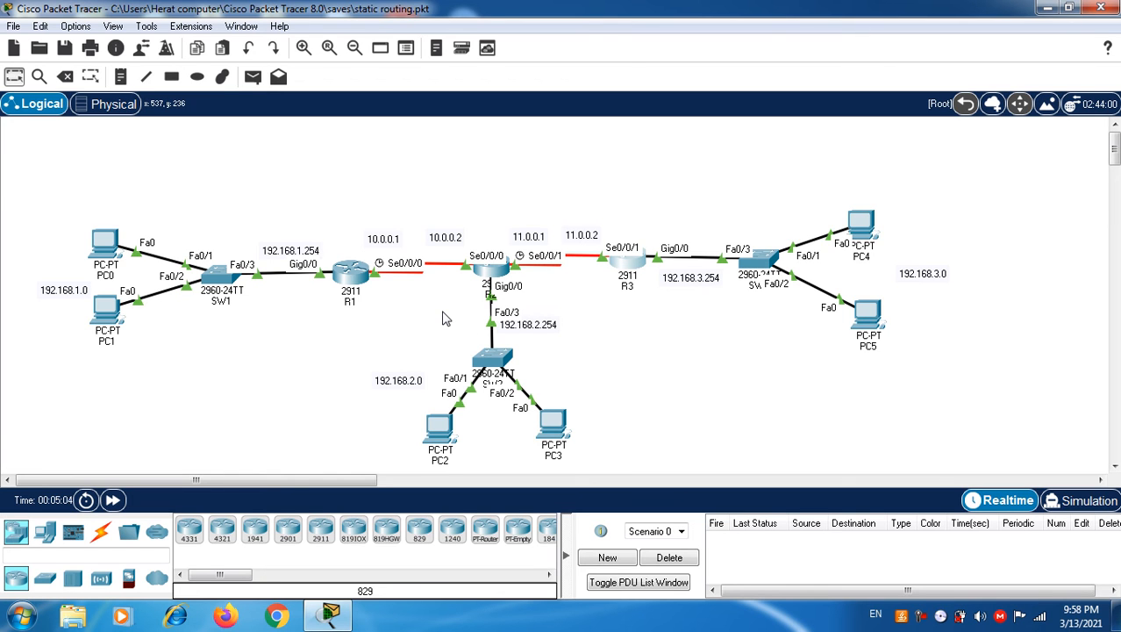
Step: Open PC0's command prompt in a maximized window and display its IP configuration with ipconfig
left_click(104, 247)
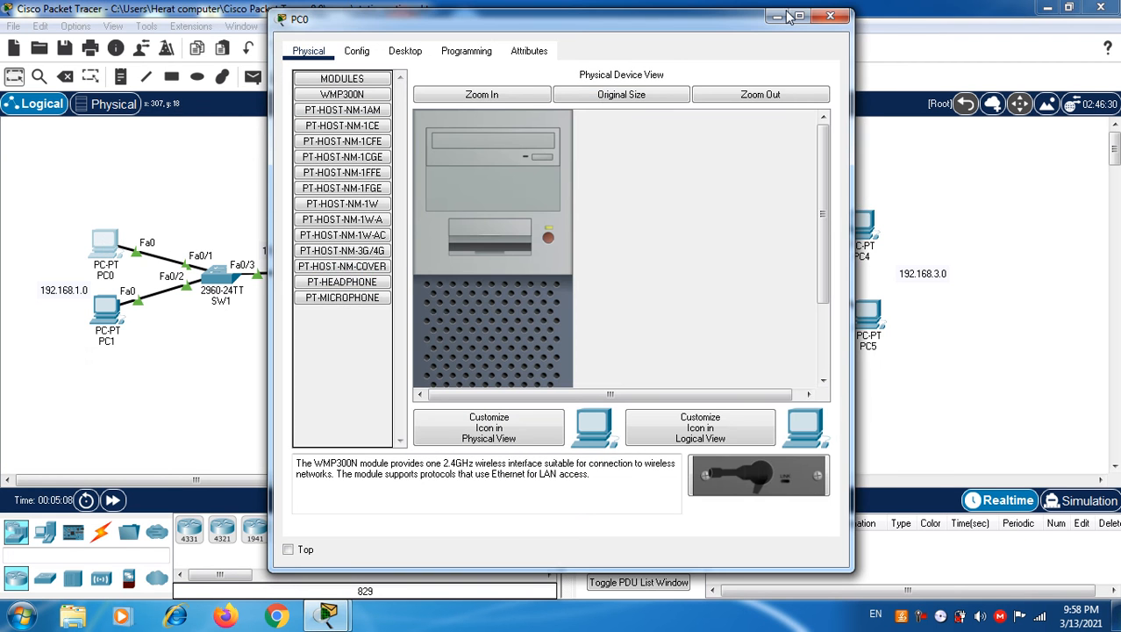
left_click(800, 17)
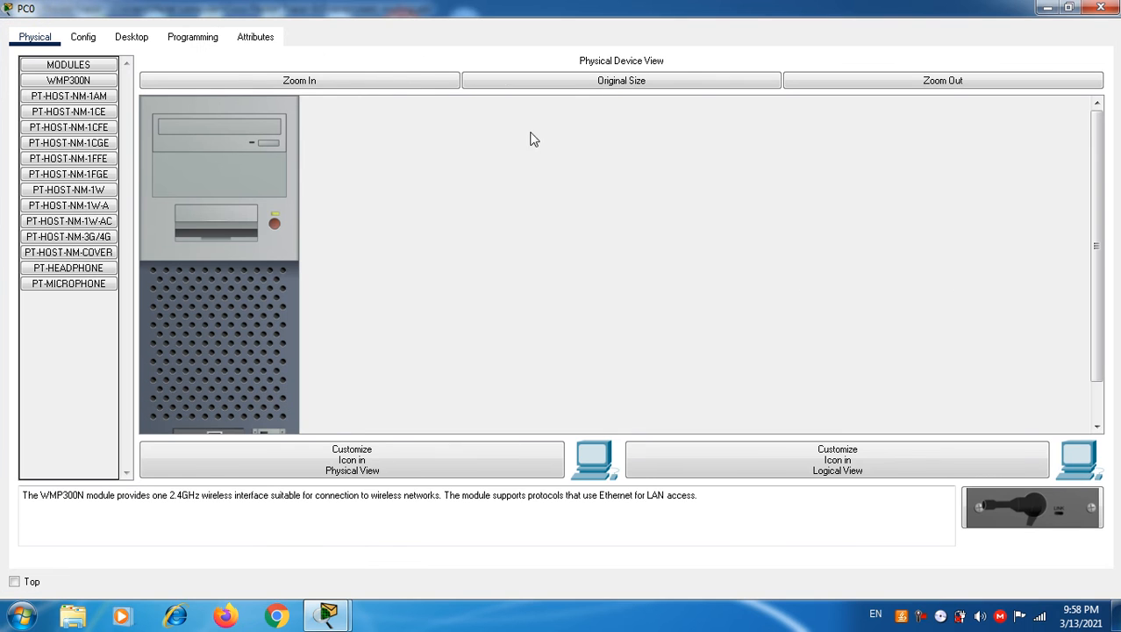
left_click(132, 39)
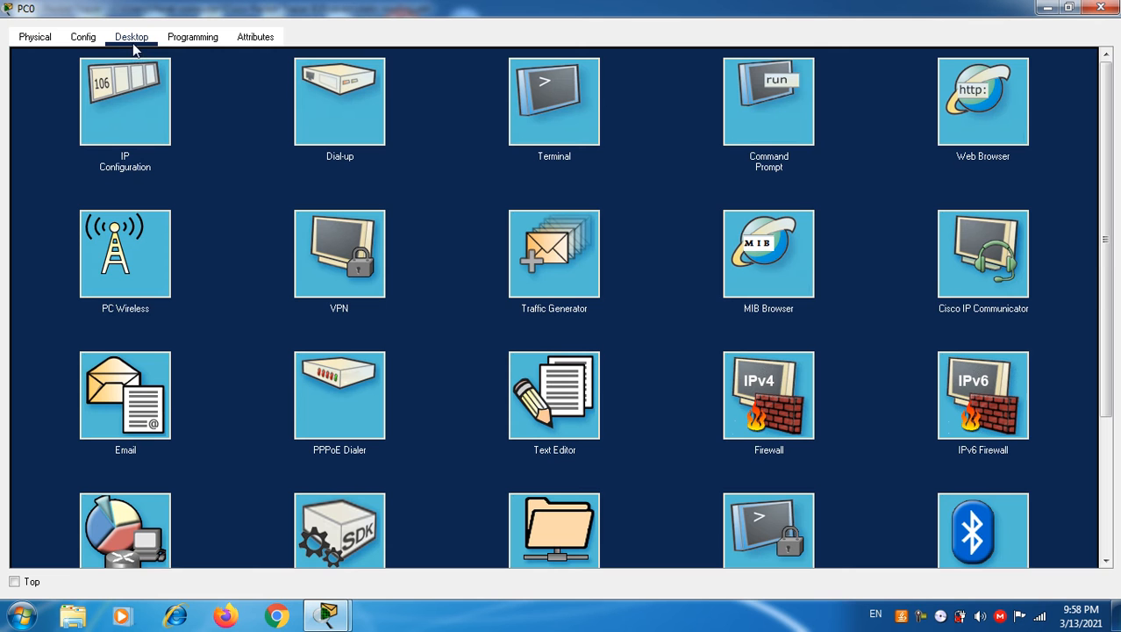
left_click(760, 126)
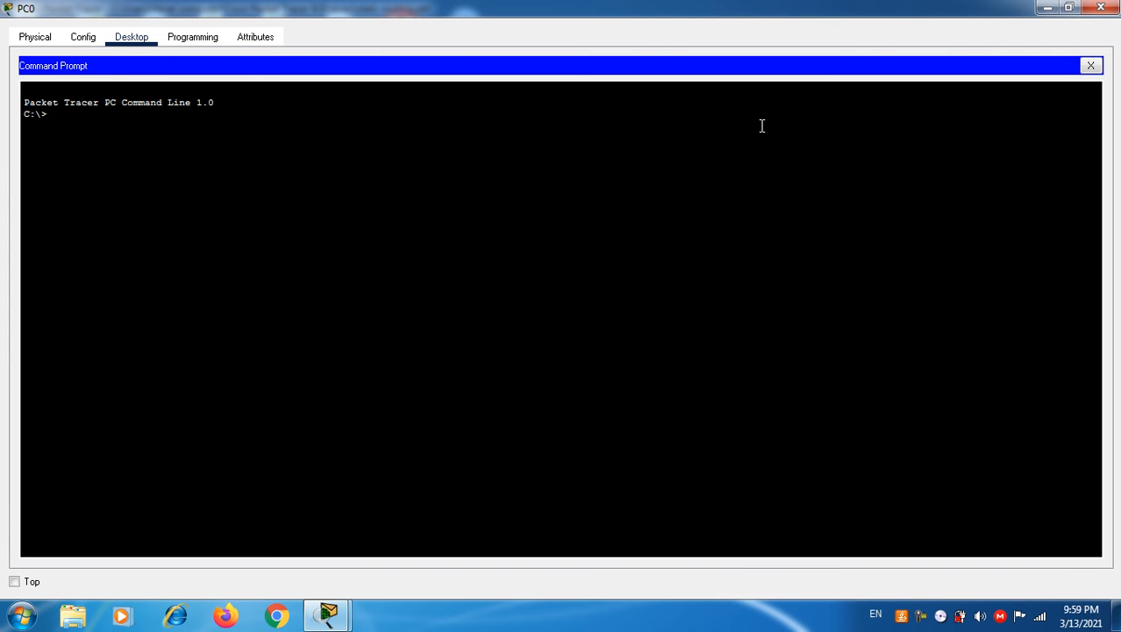
type("ipconfig")
key("Return")
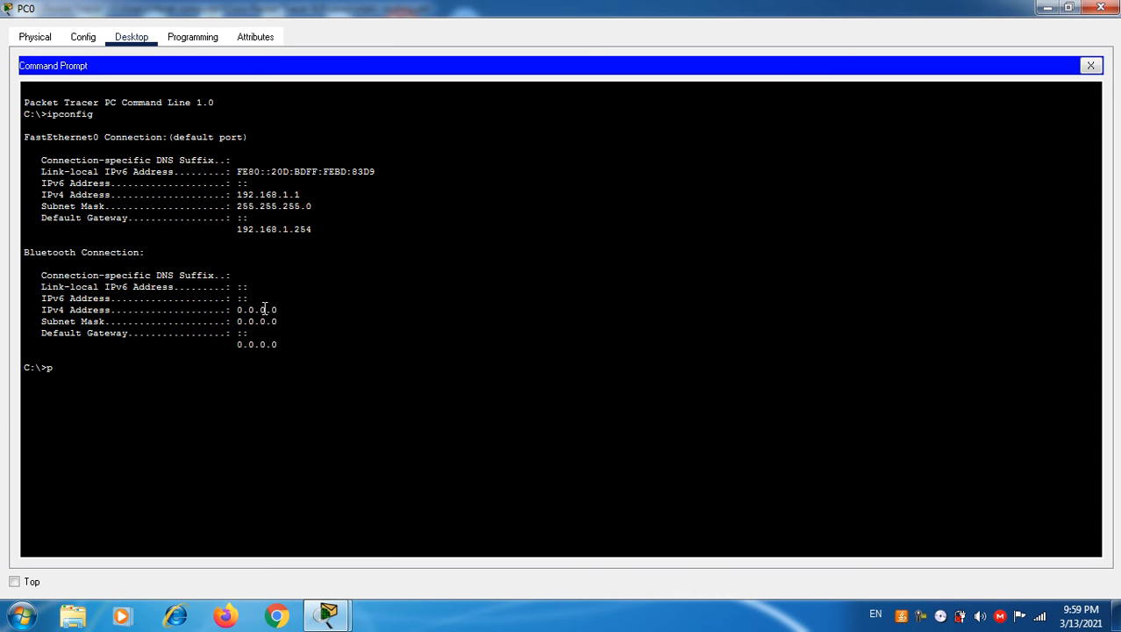
Step: Ping 192.168.2.1 from PC0 twice to test the connection to the 192.168.2.0 network
type("ing")
type("192.168.")
type("2")
type(".1")
key("Return")
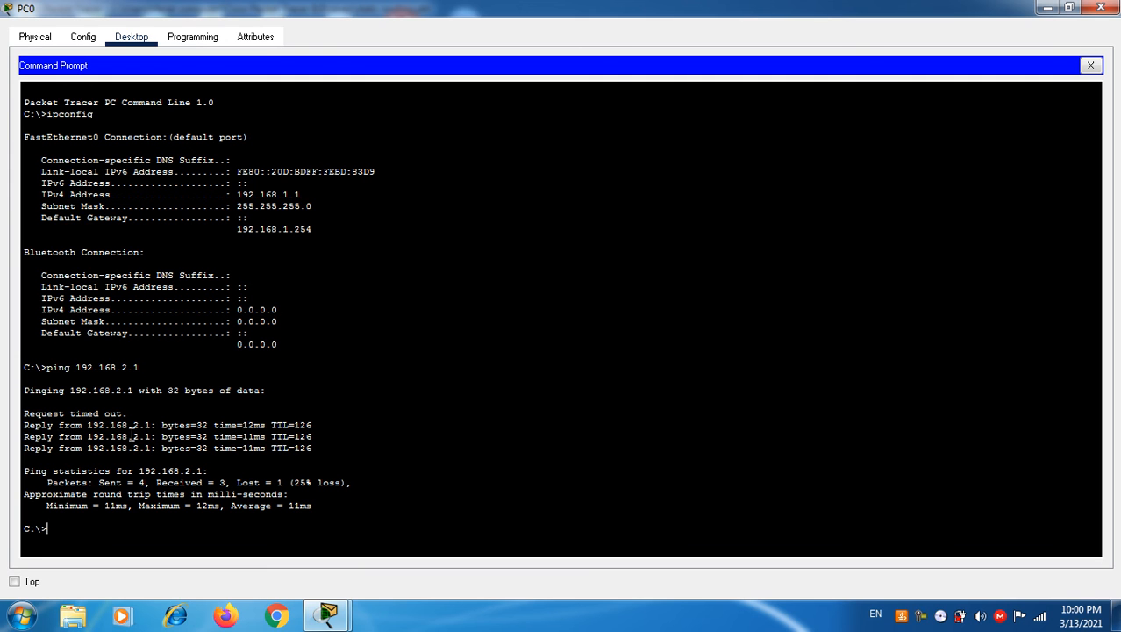
key("Up")
key("Return")
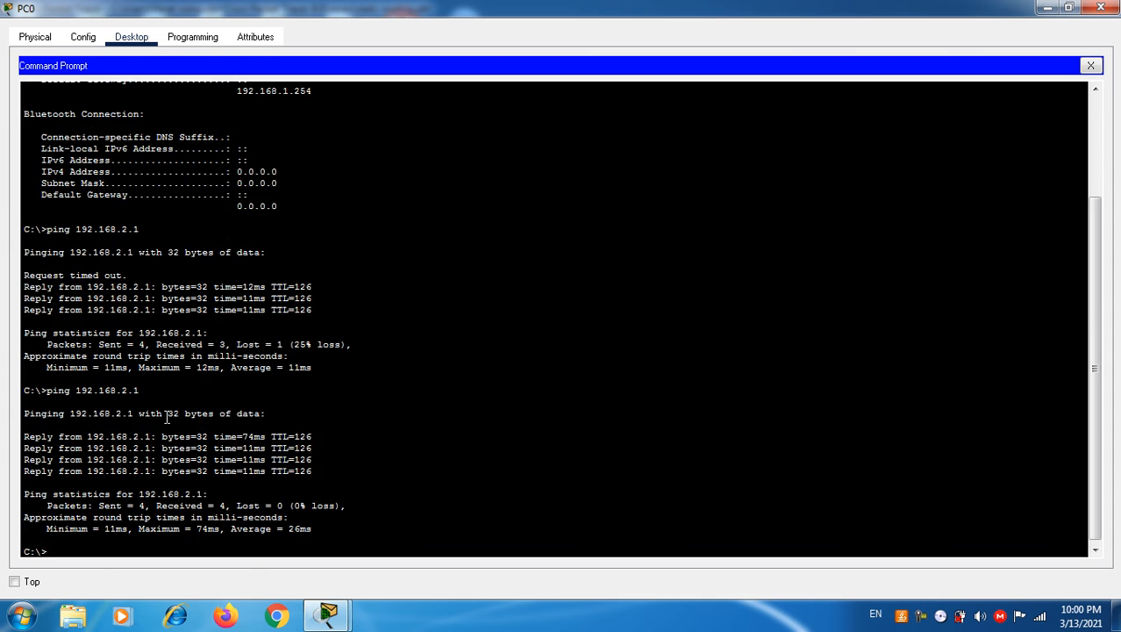
Step: Ping the second PC in that network, 192.168.2.2, twice from PC0
key("Up")
type("2")
key("Return")
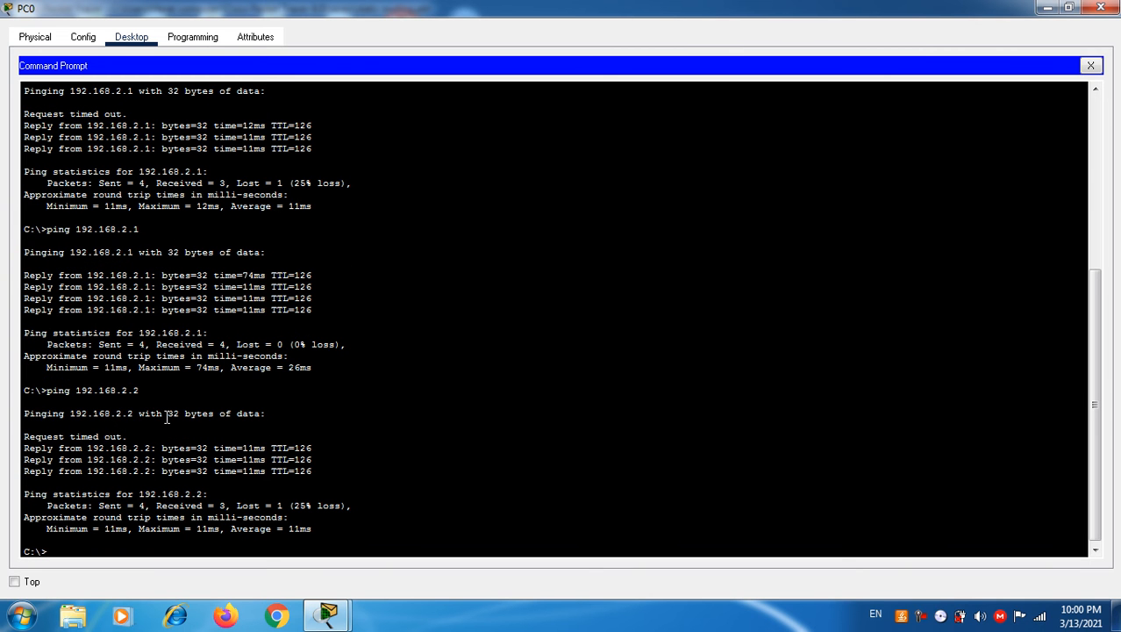
key("Up")
key("Return")
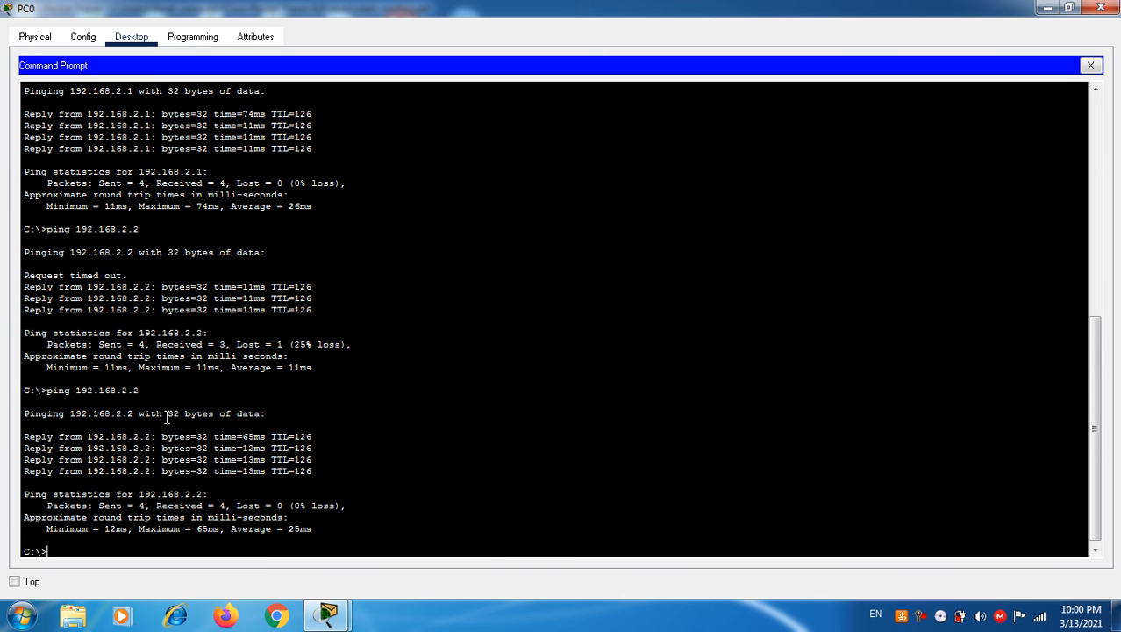
Step: Ping 192.168.3.1 from PC0 twice to test the connection to the 192.168.3.0 network
key("Up")
key("BackSpace")
key("BackSpace")
key("BackSpace")
type("3.1")
key("Return")
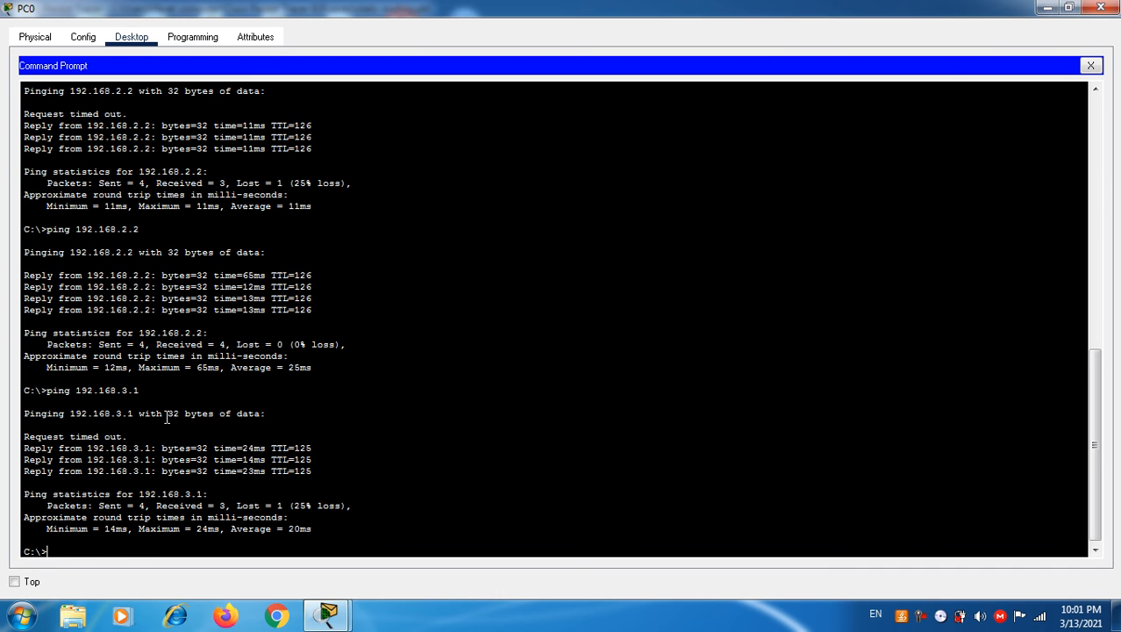
key("Up")
key("Return")
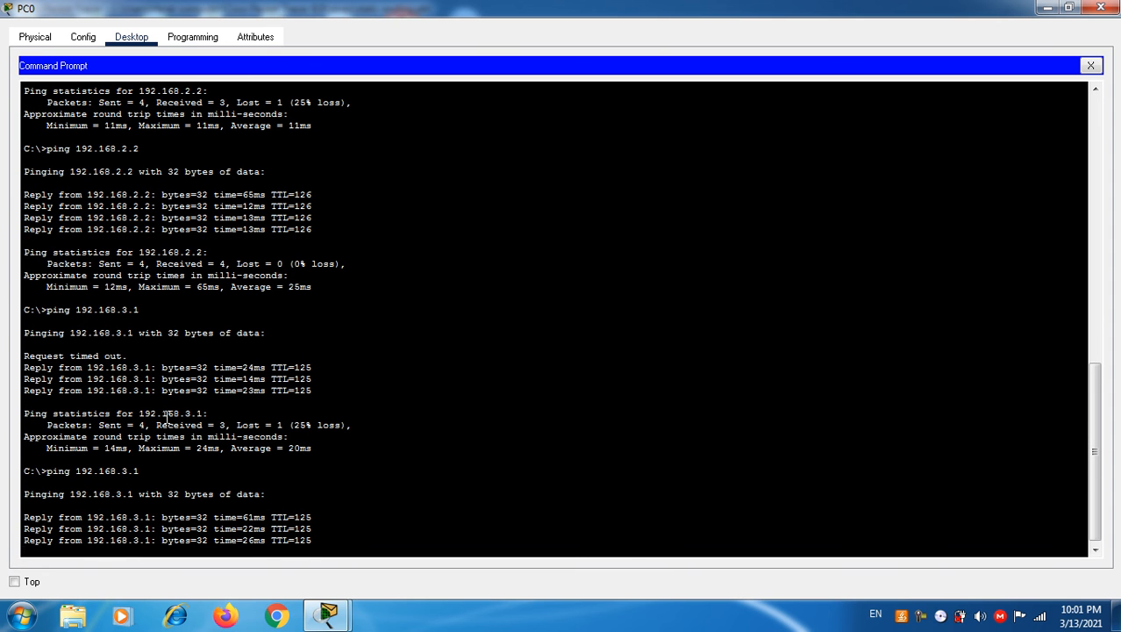
Step: Ping the second PC in the 192.168.3.0 network, 192.168.3.2, from PC0
key("Up")
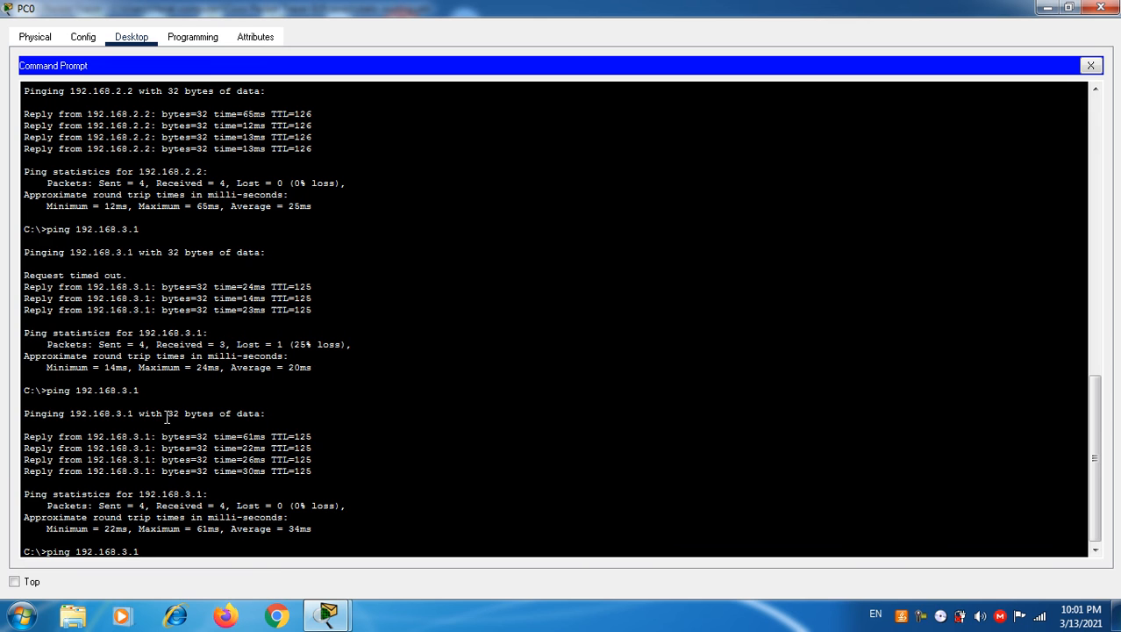
type("2")
key("Return")
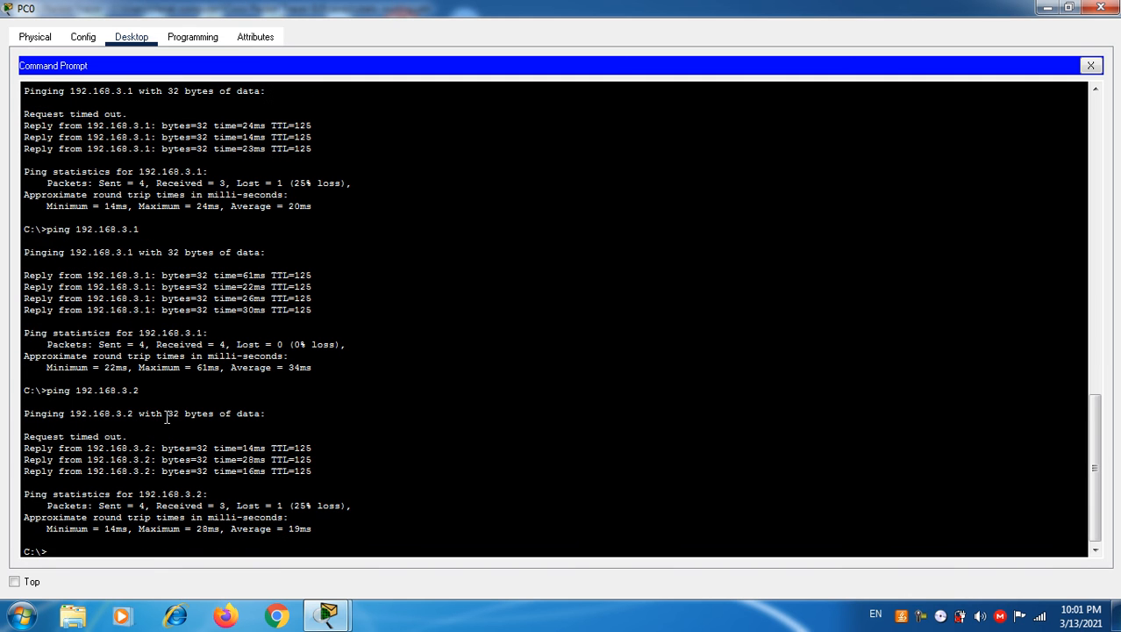
Step: Repeat the ping to 192.168.3.2 from PC0 and close PC0's window
key("Up")
key("Return")
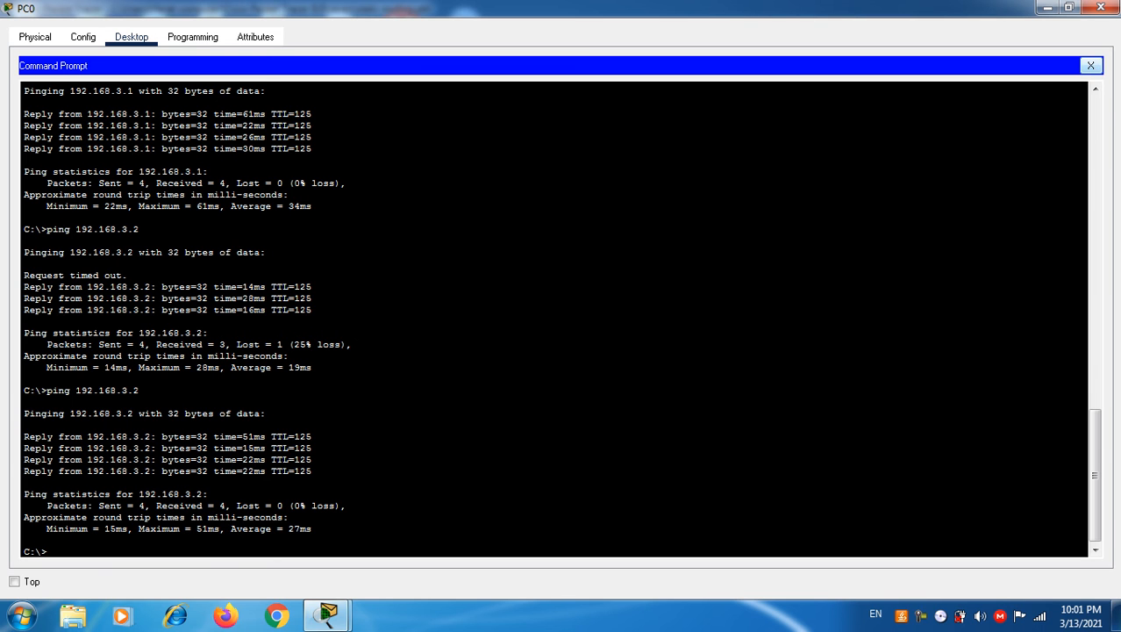
left_click(1100, 8)
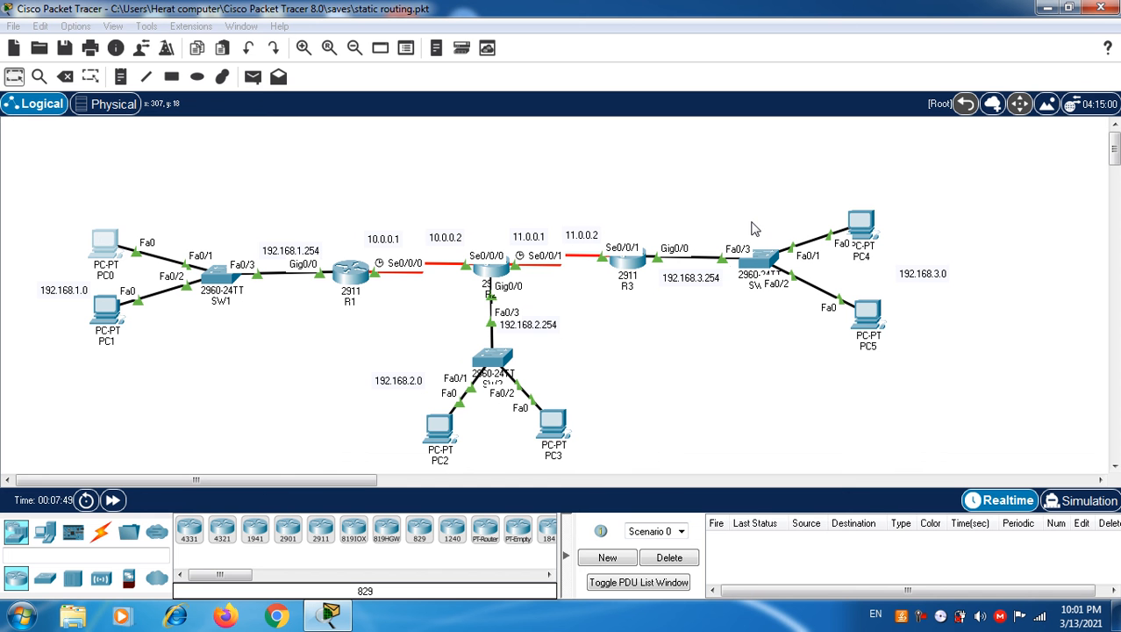
Step: Open PC2's command prompt and display its IP configuration with ipconfig
left_click(447, 438)
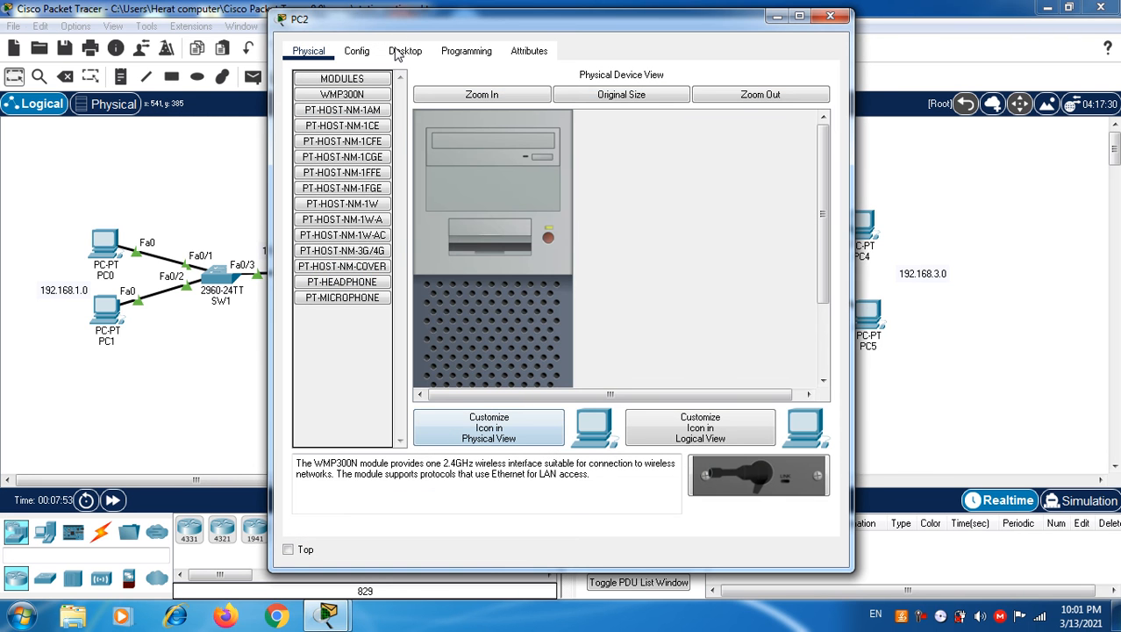
left_click(397, 56)
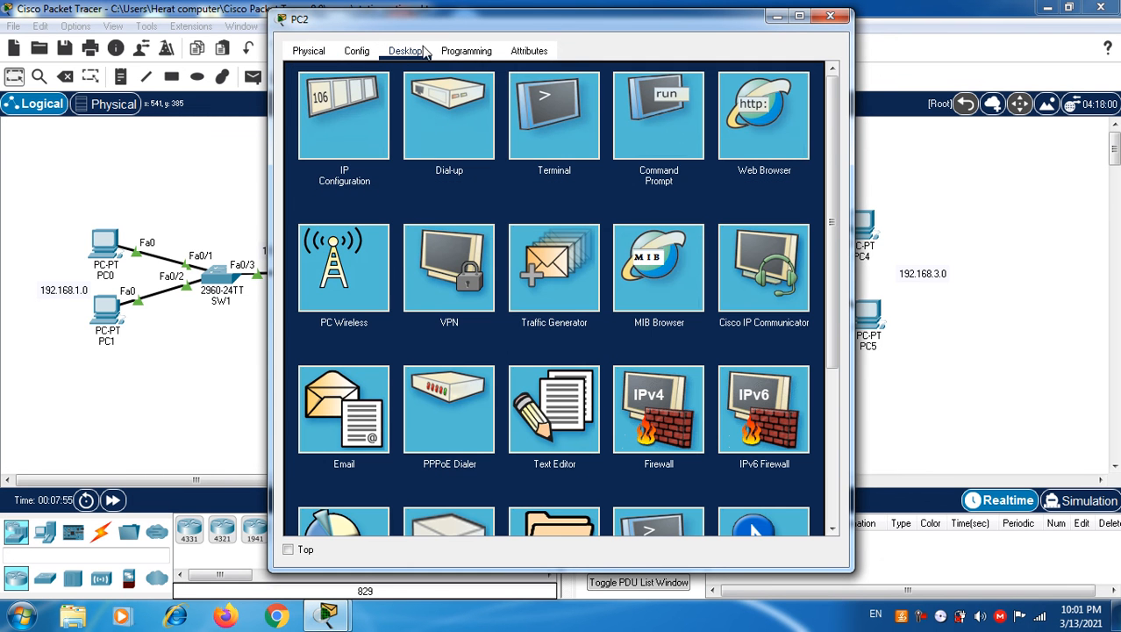
left_click(652, 126)
type("ip")
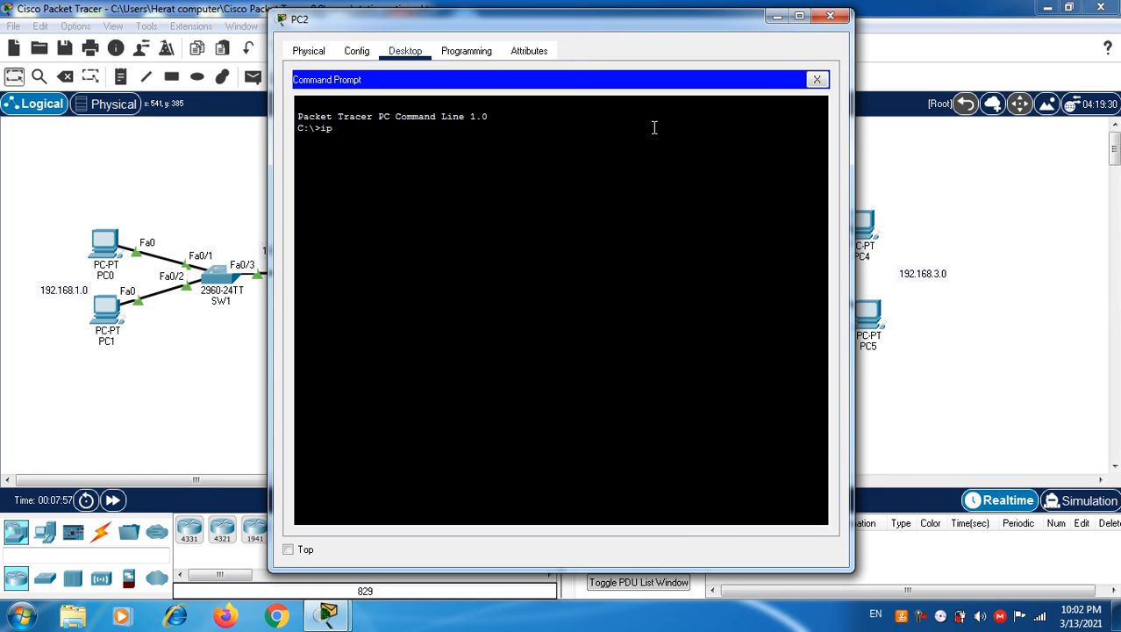
type("config")
key("Return")
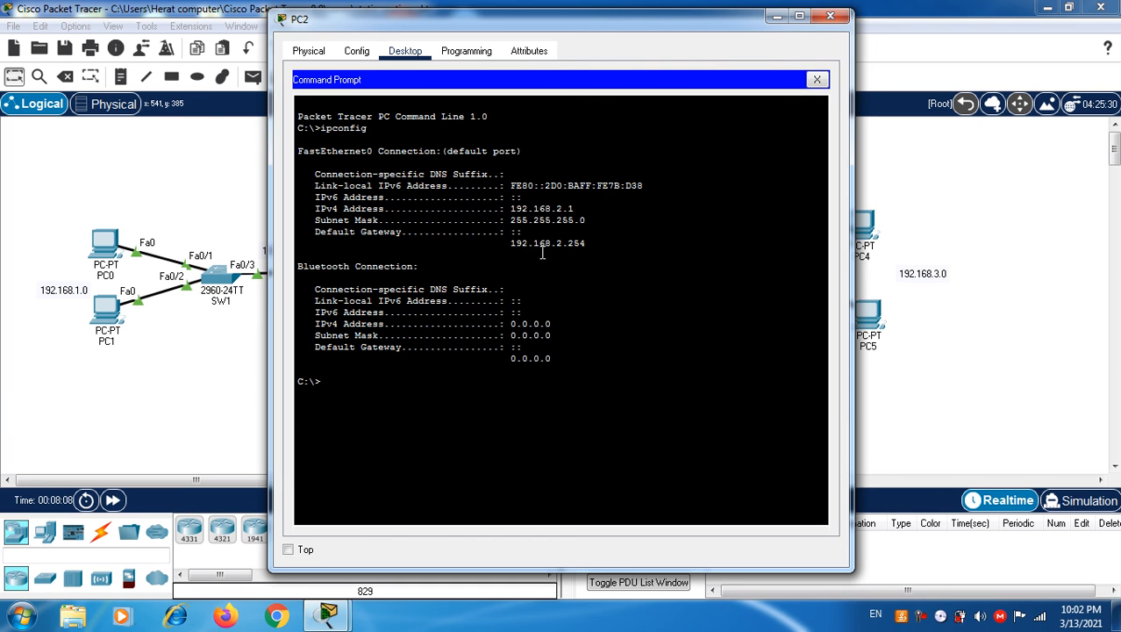
Step: Ping the neighbouring PC in the same network, 192.168.2.2, from PC2
type("ping 192.")
type("168.2.2")
key("Return")
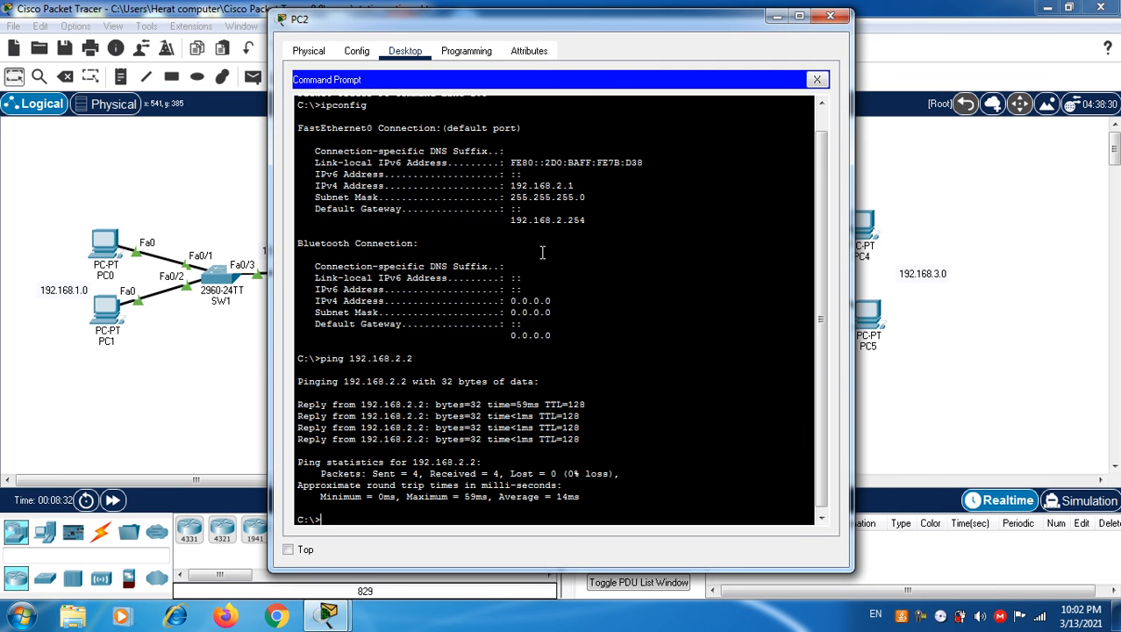
Step: Ping 192.168.1.1 and 192.168.1.2 from PC2 to test the connection to the 192.168.1.0 network
key("Up")
key("BackSpace")
key("BackSpace")
key("BackSpace")
type("1.1")
key("Return")
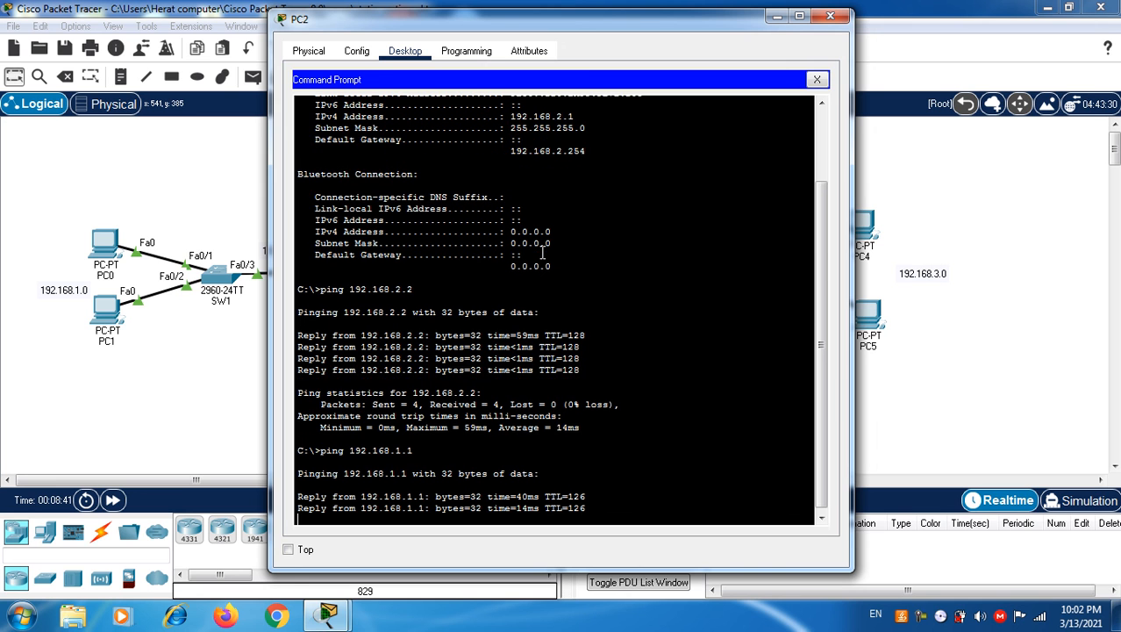
key("Up")
type("2")
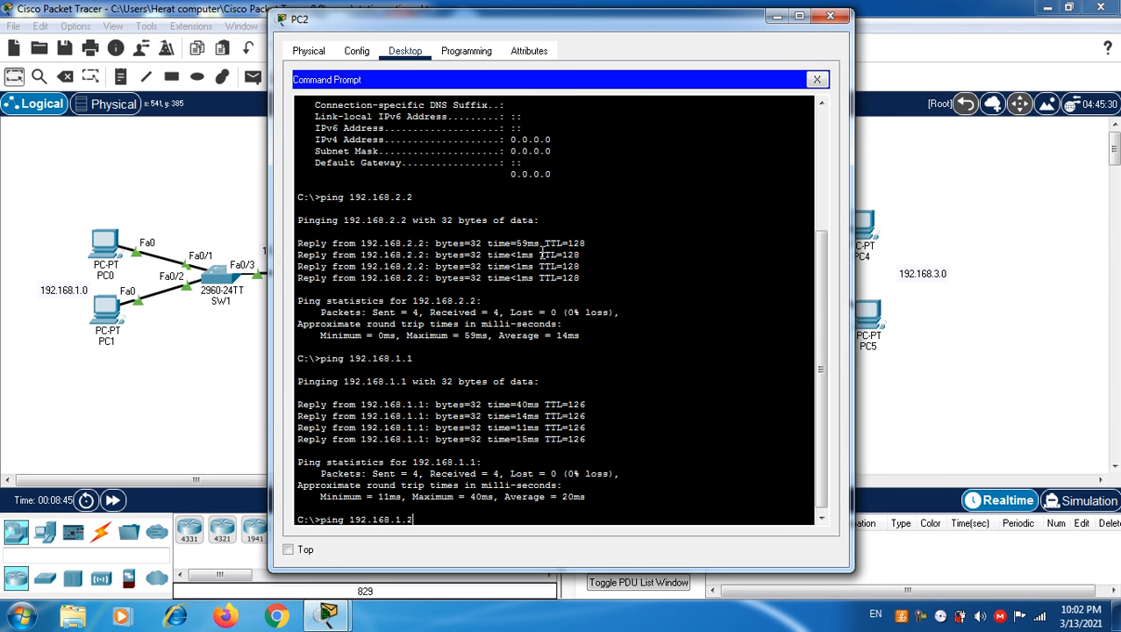
key("Return")
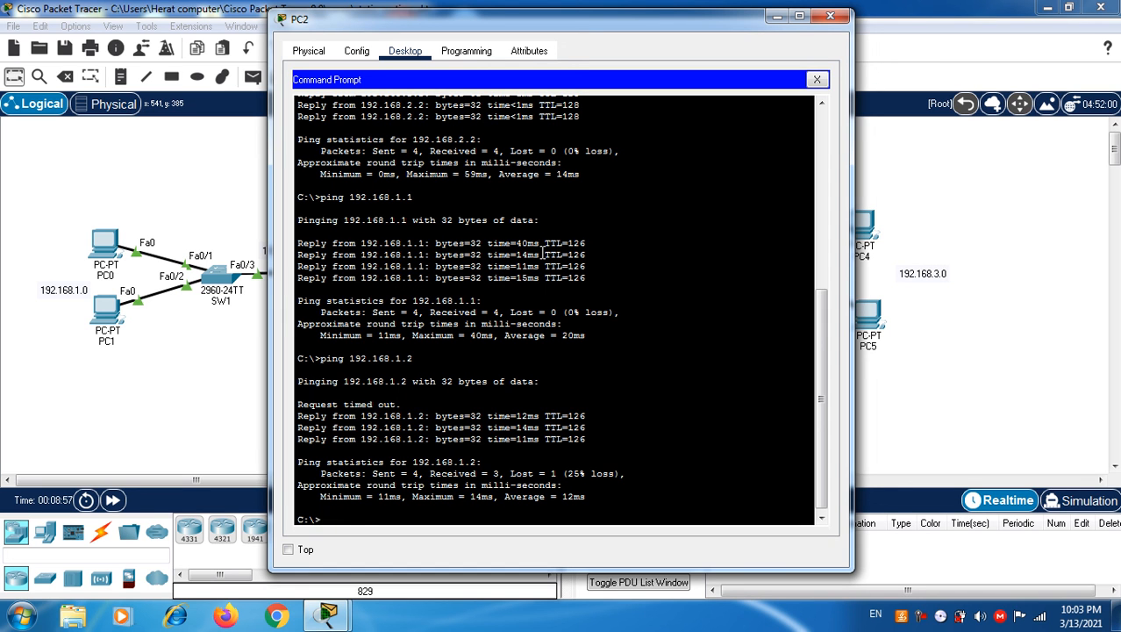
Step: Ping 192.168.3.1 and 192.168.3.2 from PC2 to test the 192.168.3.0 network, and close PC2's window
key("Up")
key("BackSpace")
key("BackSpace")
key("BackSpace")
type("3.1")
key("Return")
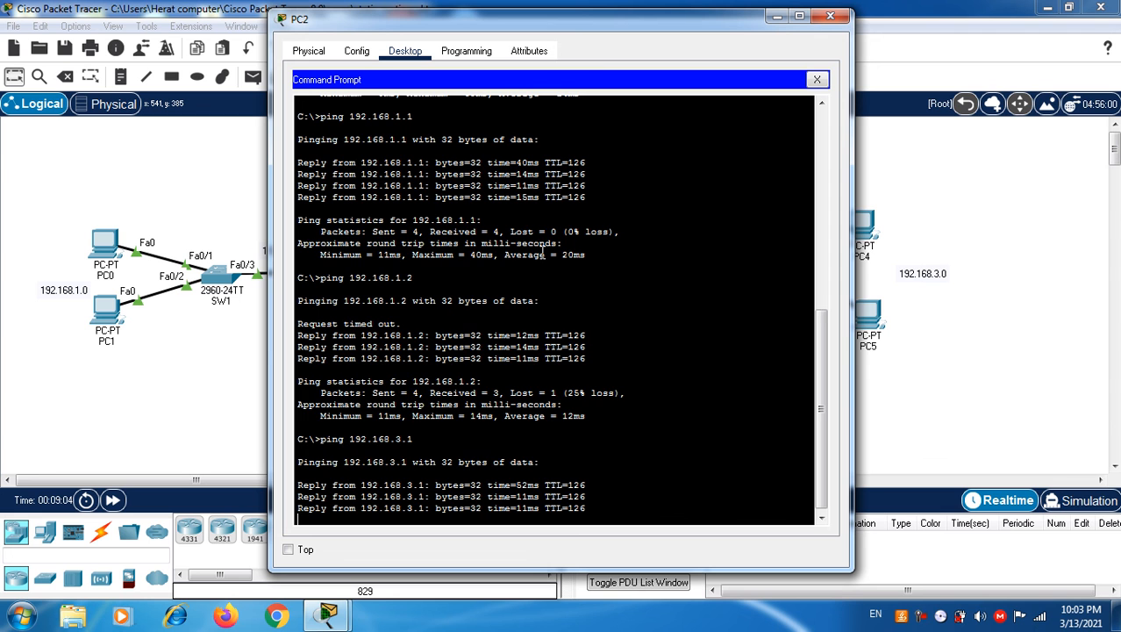
key("Up")
key("BackSpace")
type("2")
key("Return")
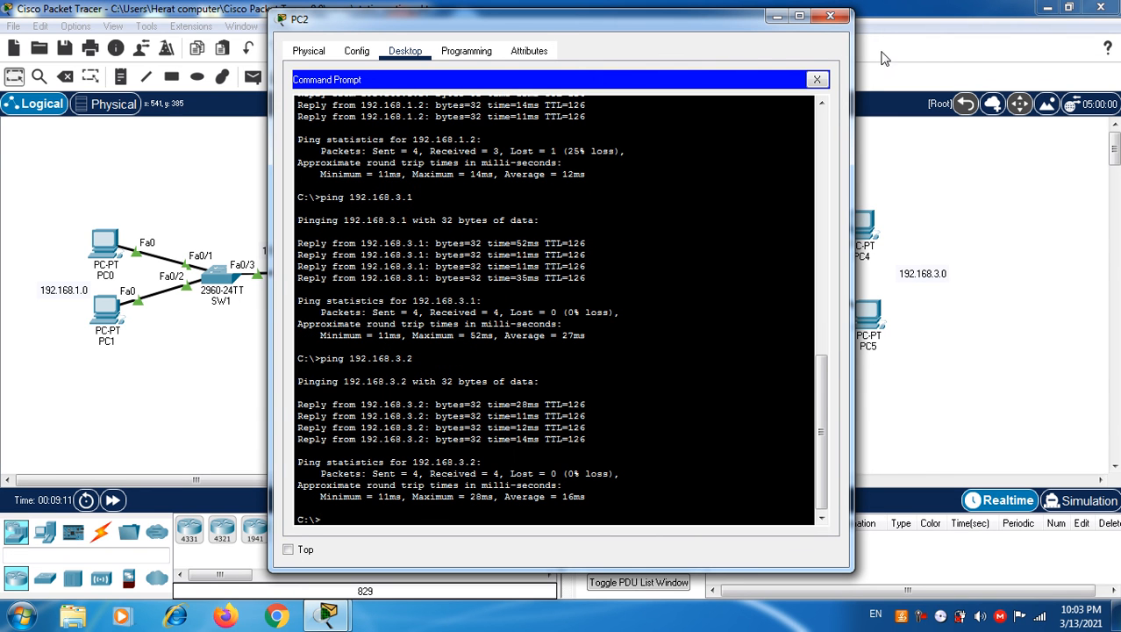
left_click(830, 16)
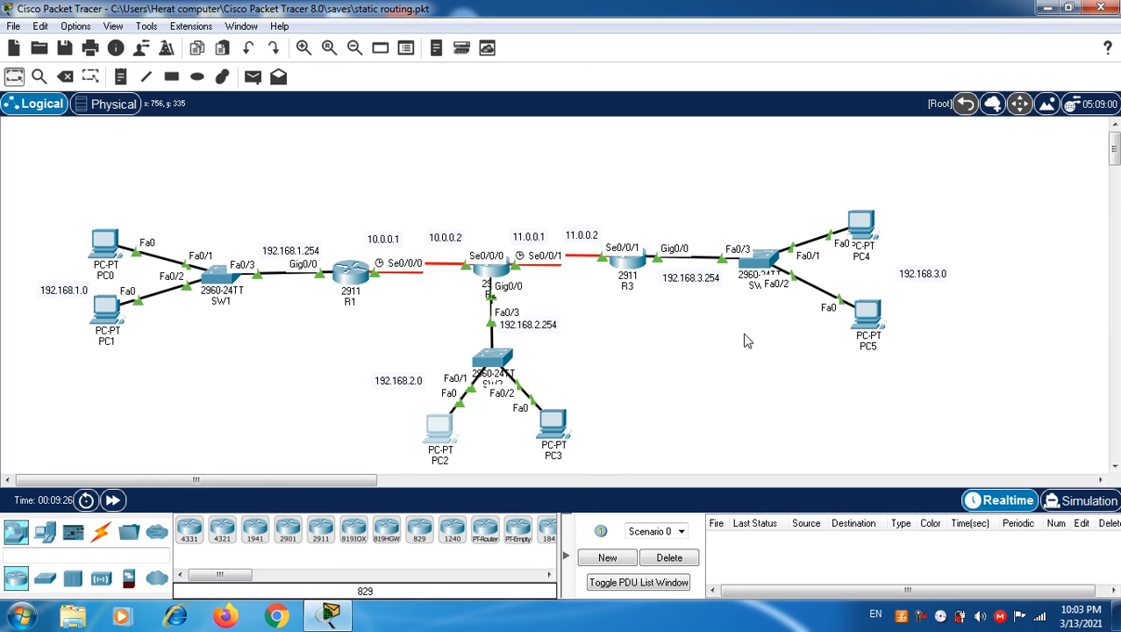
Step: Display PC4's IP configuration with ipconfig in its command prompt and ping its neighbour 192.168.3.2
left_click(863, 226)
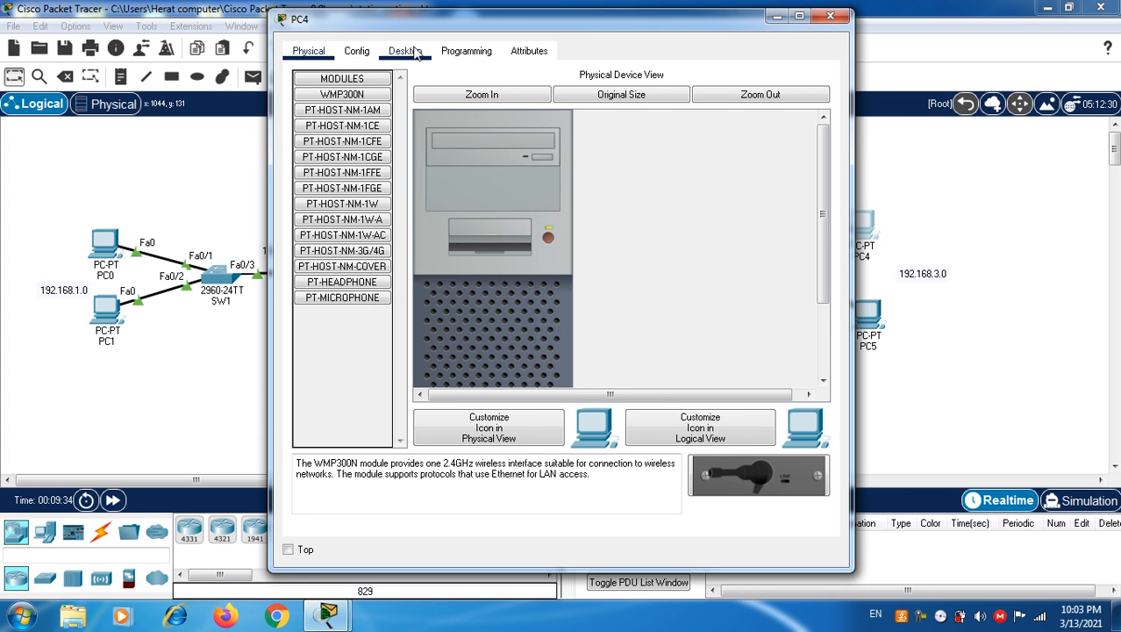
left_click(418, 53)
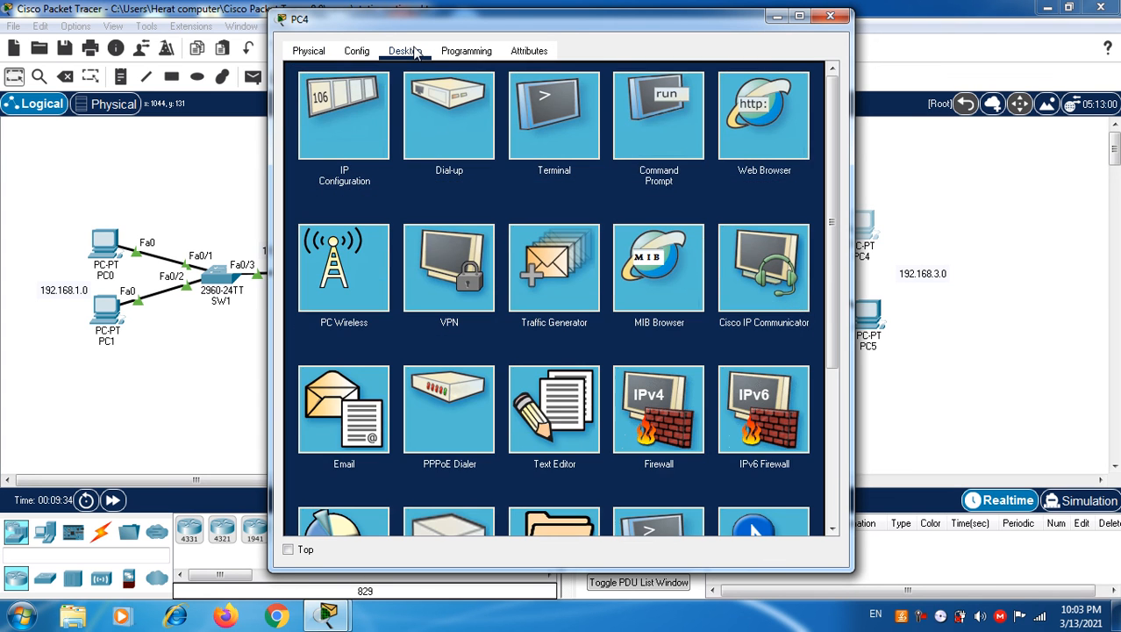
left_click(674, 134)
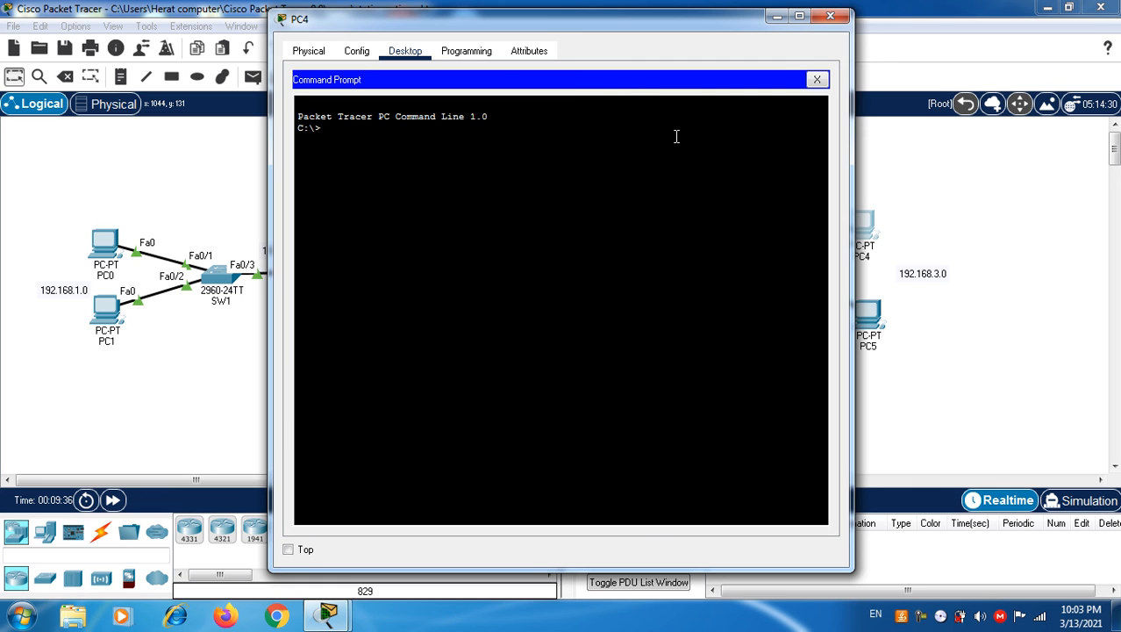
type("ipconfig")
key("Return")
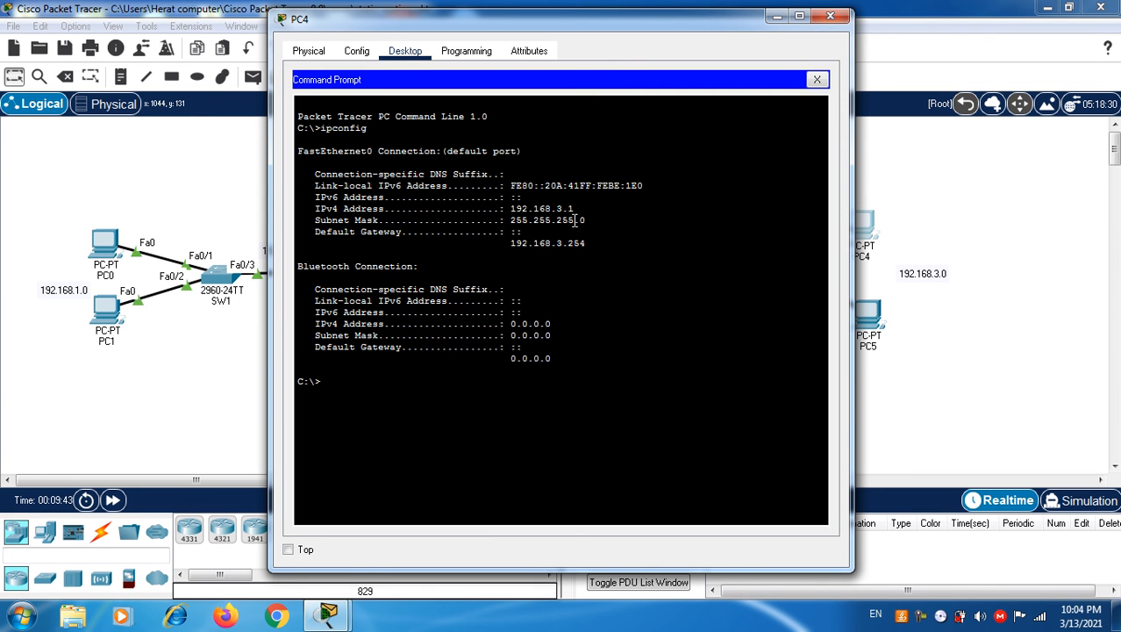
type("ping 192.168.3.2")
key("Return")
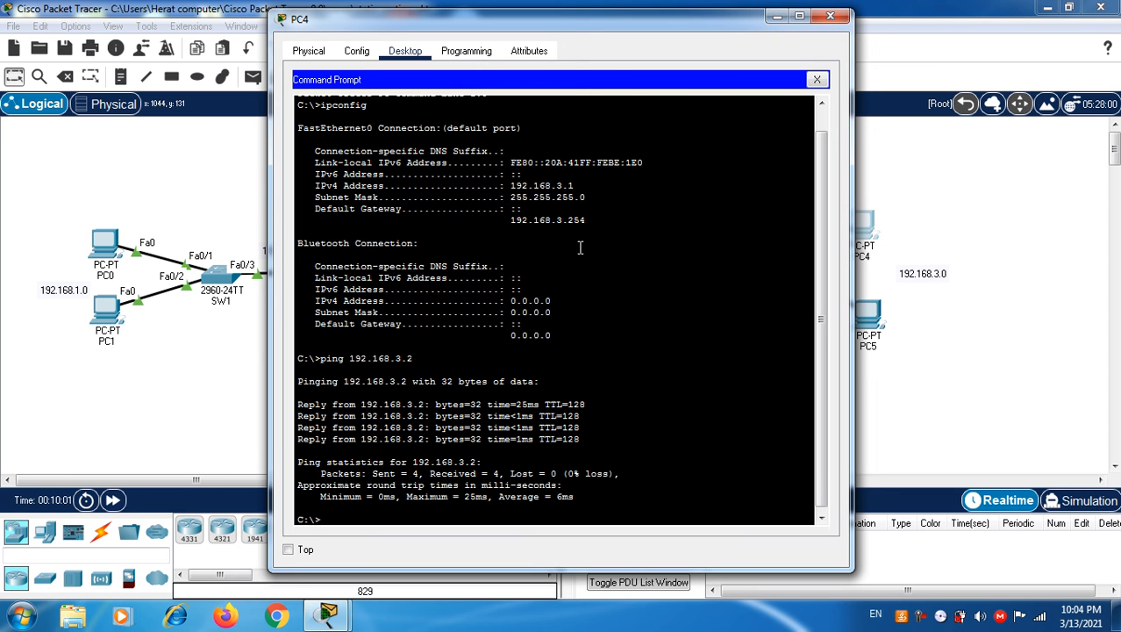
Step: Ping 192.168.1.1 and 192.168.1.2 from PC4 to test the connection to the 192.168.1.0 network
key("Up")
key("BackSpace")
key("BackSpace")
key("BackSpace")
type("1.1")
key("Return")
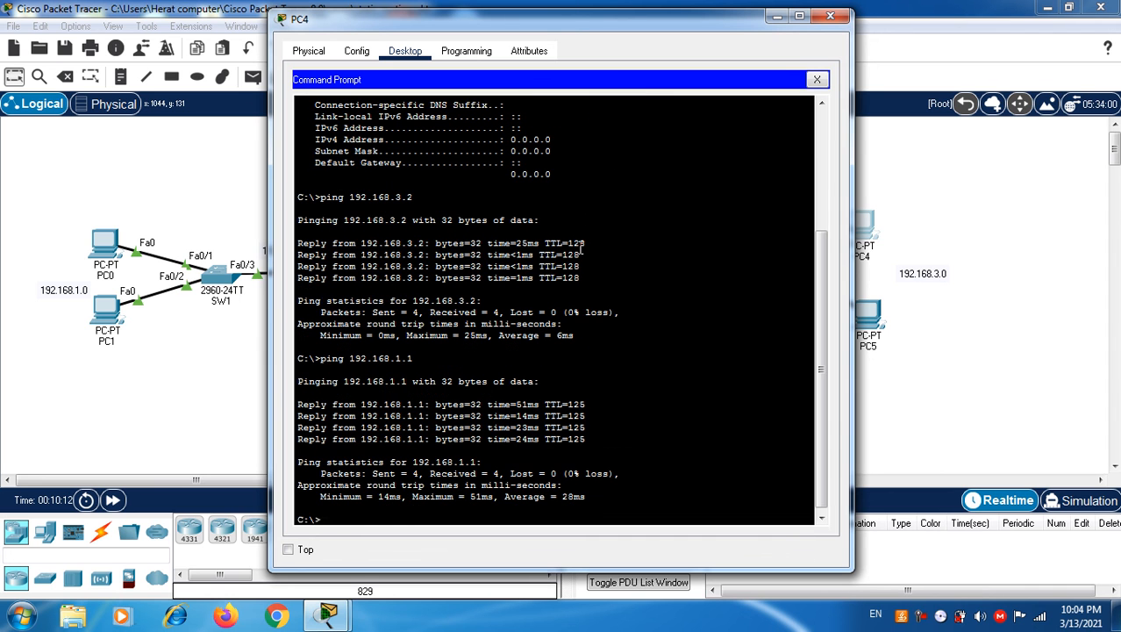
key("Up")
key("BackSpace")
type("2.168.1.2")
key("Return")
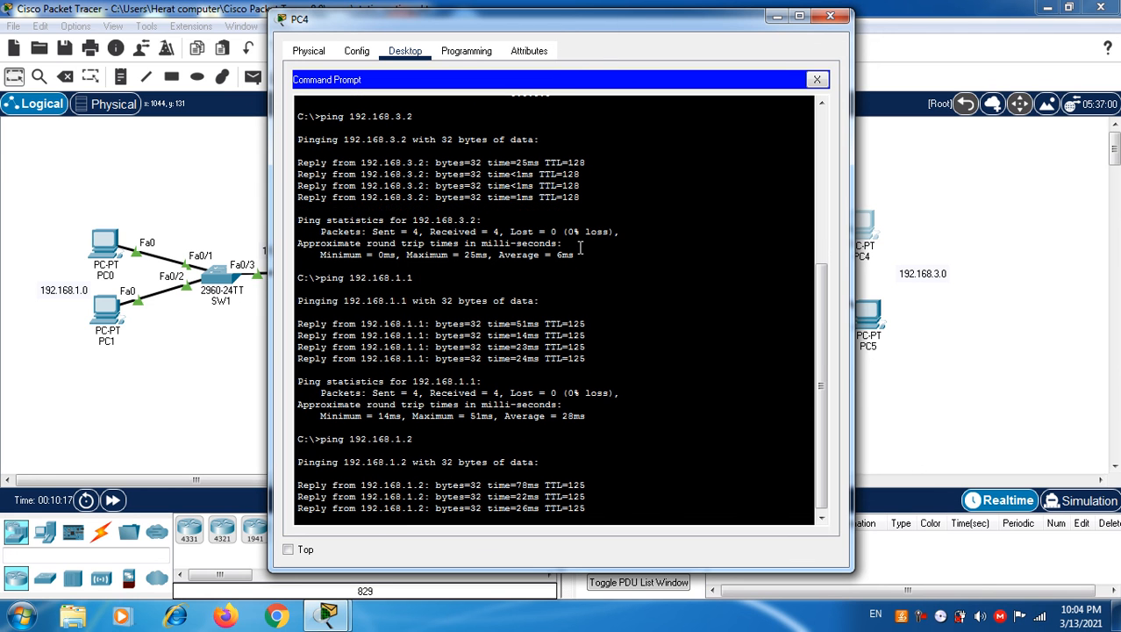
Step: Ping 192.168.2.1 and 192.168.2.2 from PC4 to test the 192.168.2.0 network, and close PC4's window
key("Up")
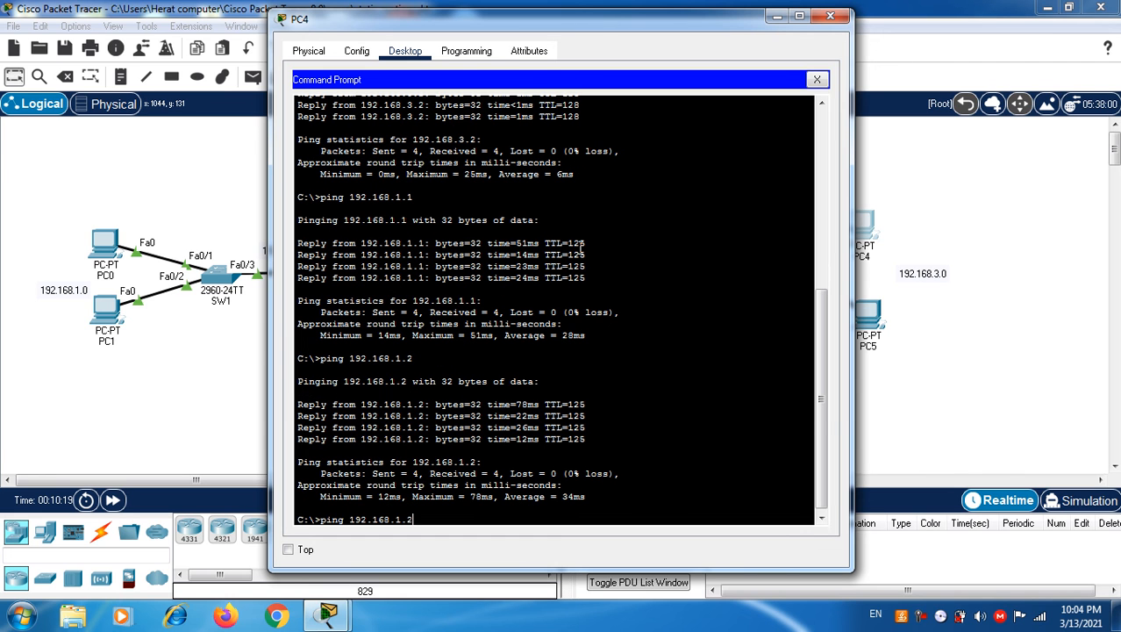
key("BackSpace")
key("BackSpace")
type("2.1")
key("Return")
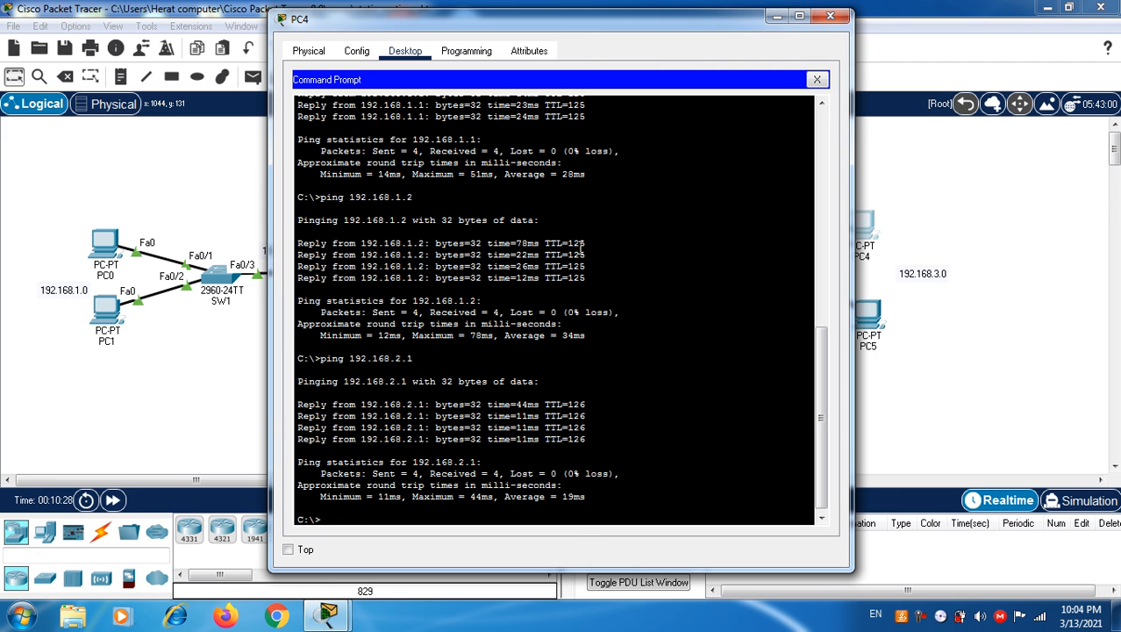
key("Up")
key("BackSpace")
type("2")
key("Return")
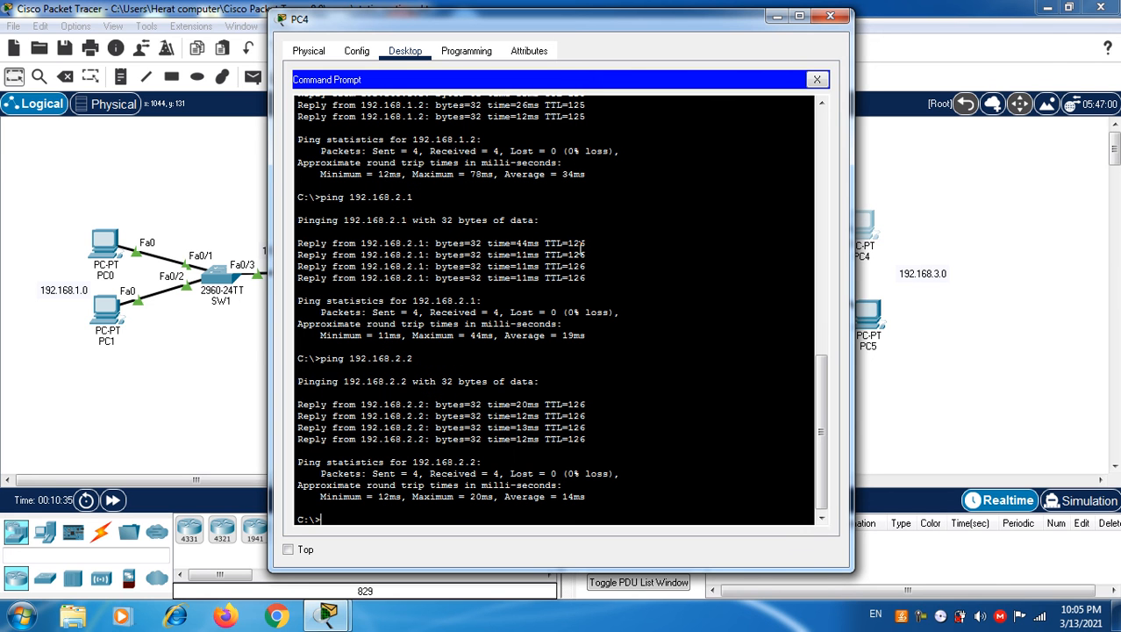
left_click(830, 17)
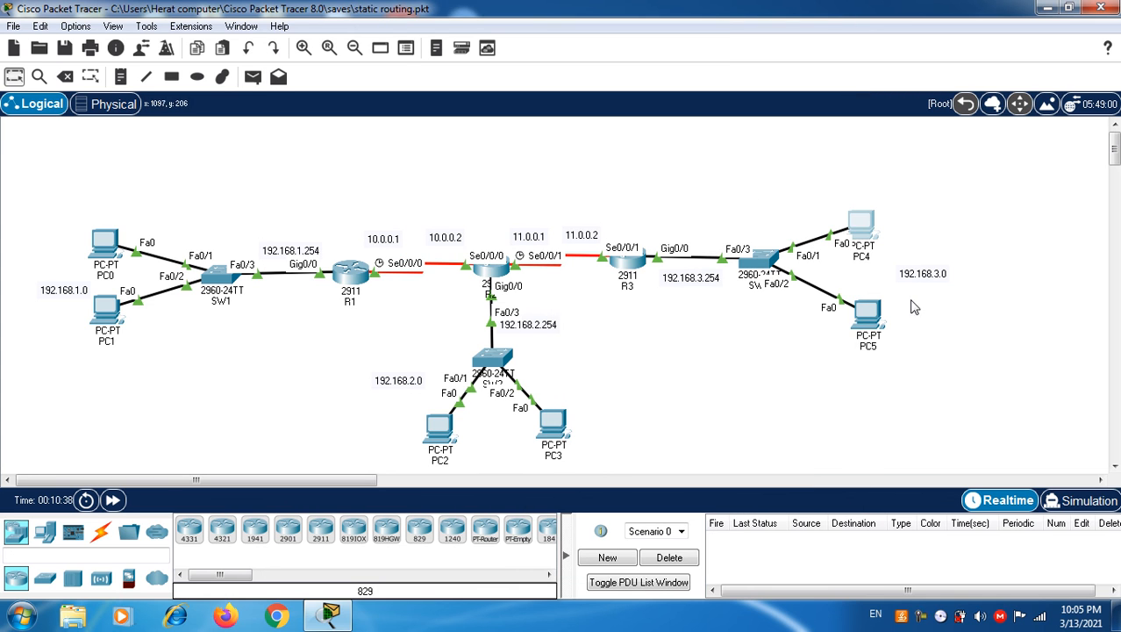